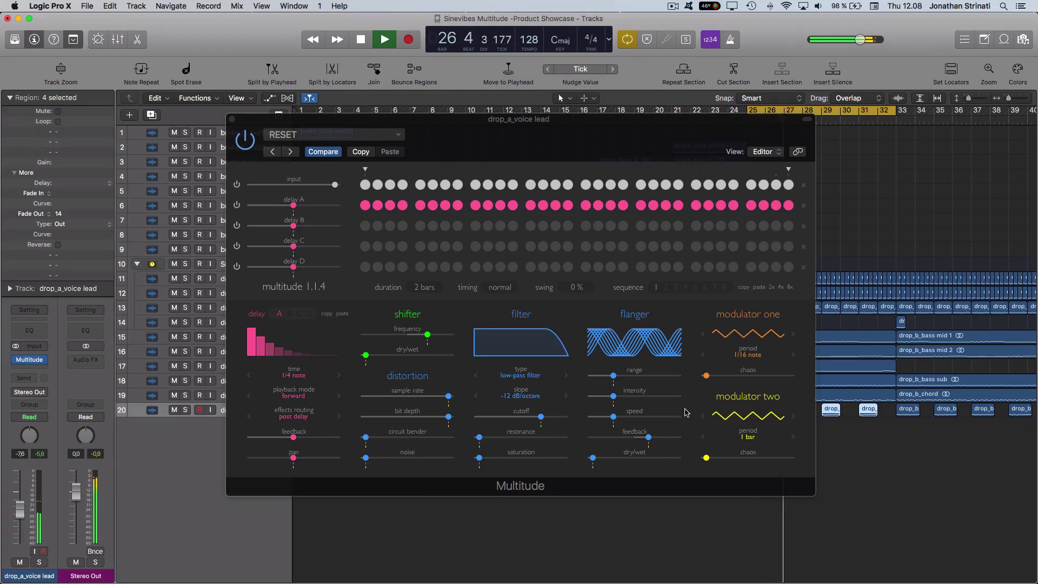
Step: Solo the drop_a_voice lead track while the song keeps playing
key("ctrl+s")
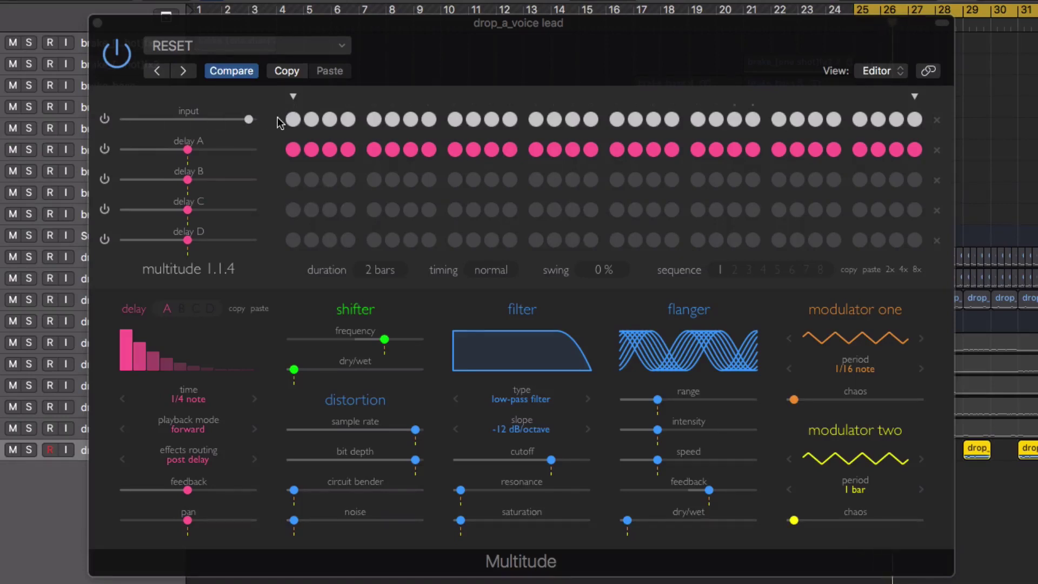
Step: Lower Multitude's input slightly and rework the delay A step pattern until every step is on
left_click_drag(244, 118, 242, 125)
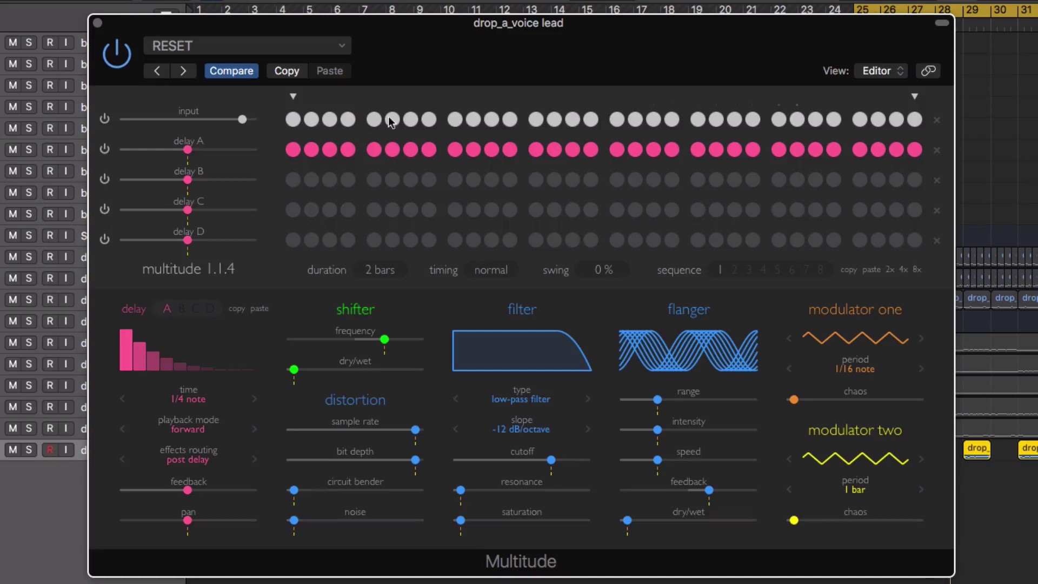
key("space")
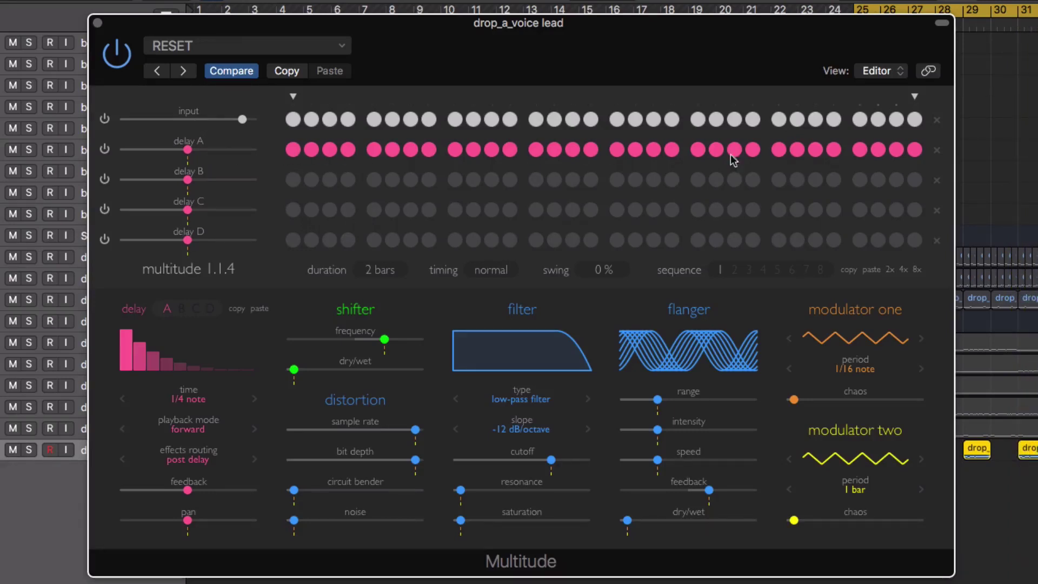
left_click(393, 149)
left_click_drag(540, 156, 569, 157)
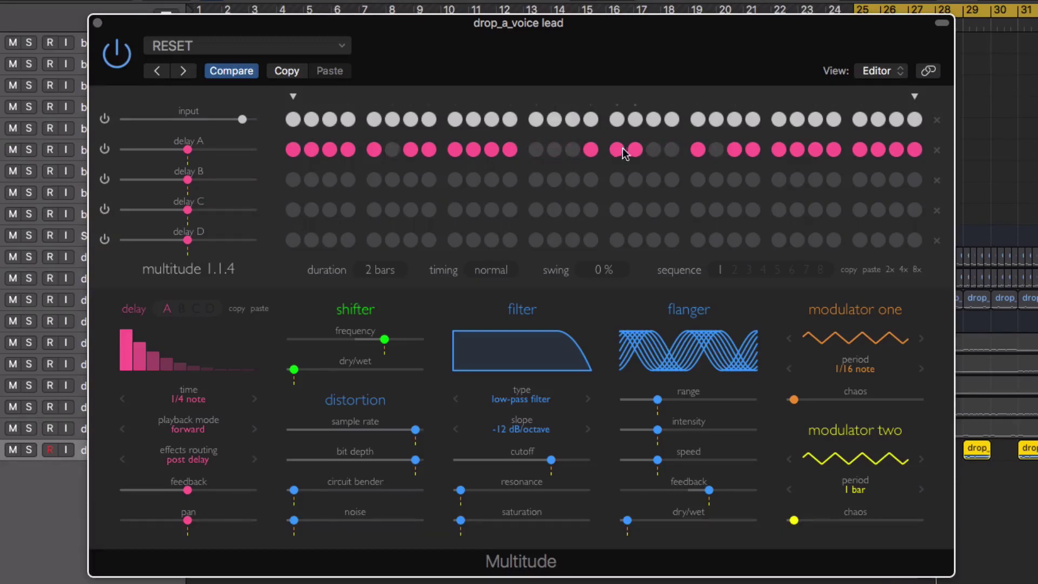
left_click_drag(532, 156, 324, 155)
left_click_drag(510, 155, 347, 148)
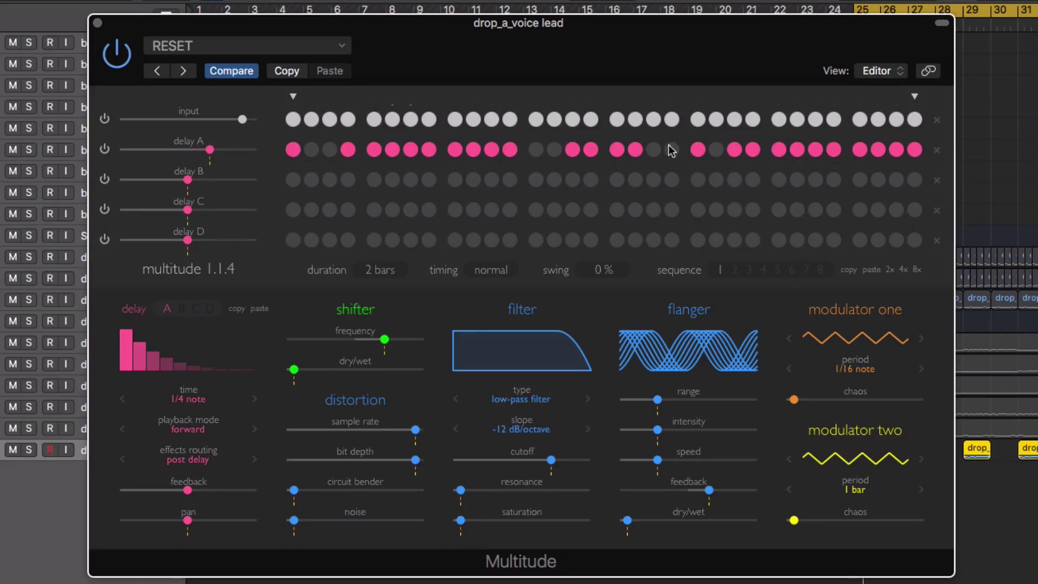
left_click_drag(671, 151, 332, 149)
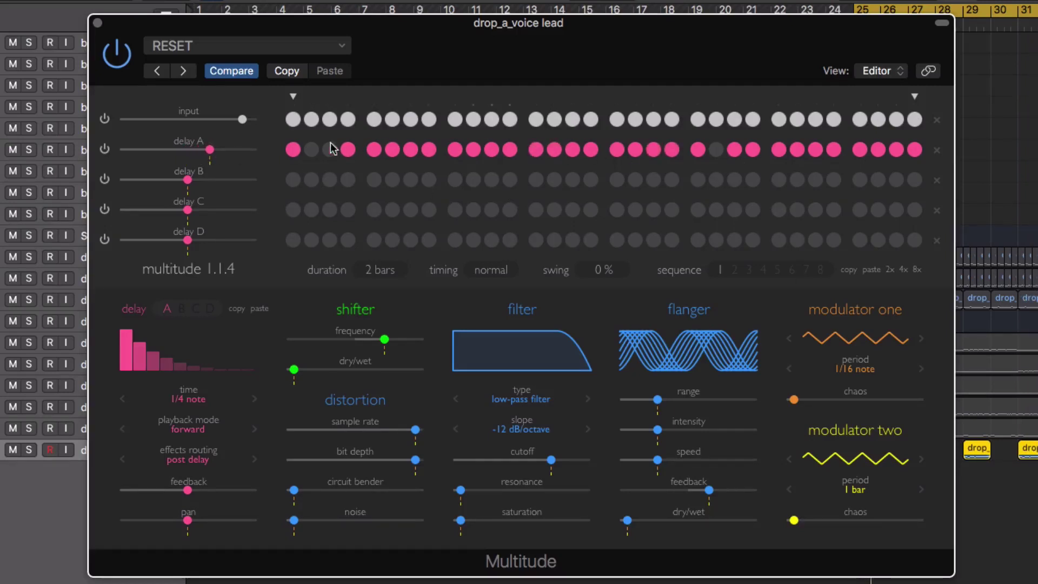
left_click(716, 149)
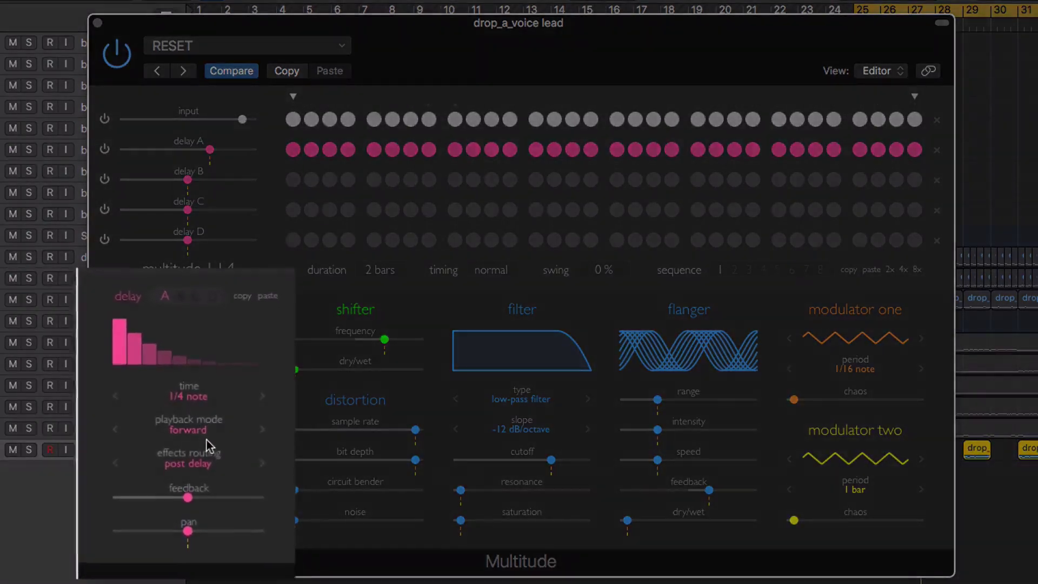
Step: Raise delay A's feedback and switch its playback to backward
scroll(190, 398, "down", 2)
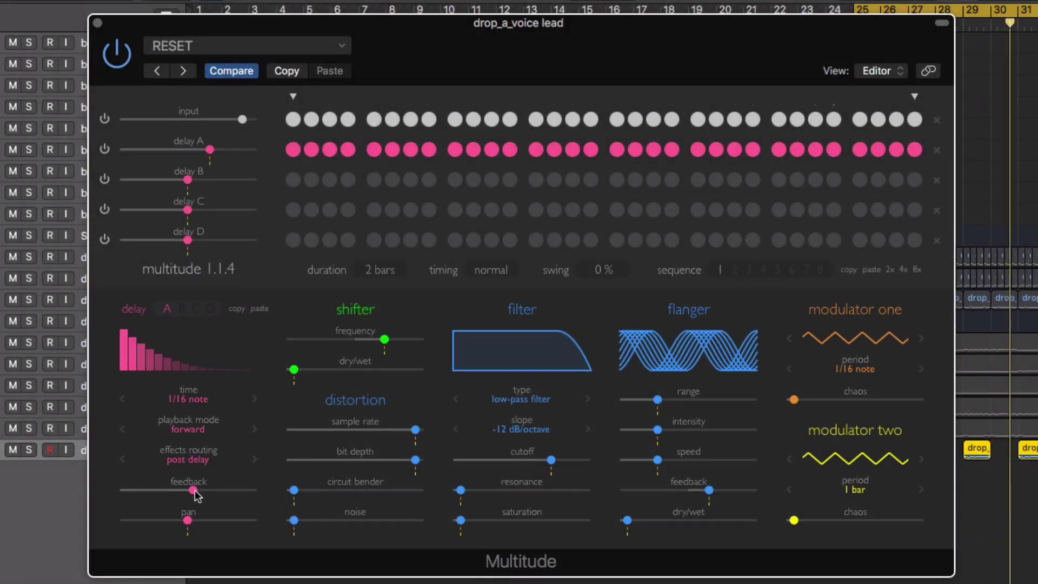
left_click_drag(187, 490, 213, 490)
left_click(181, 430)
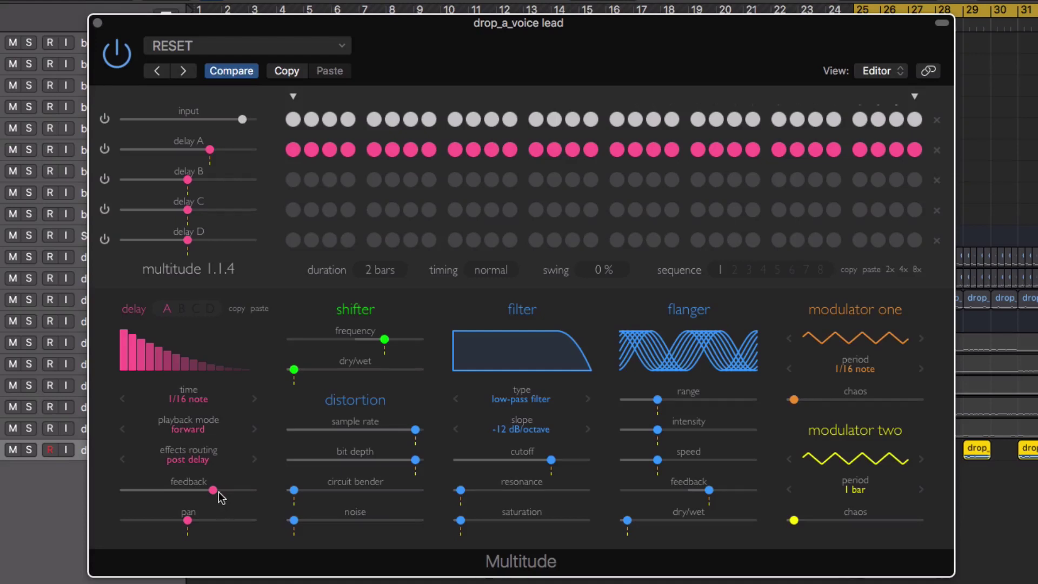
Step: Step delay A's time value up to 1/3 note
left_click(184, 403)
left_click(184, 403)
left_click(183, 403)
left_click(183, 404)
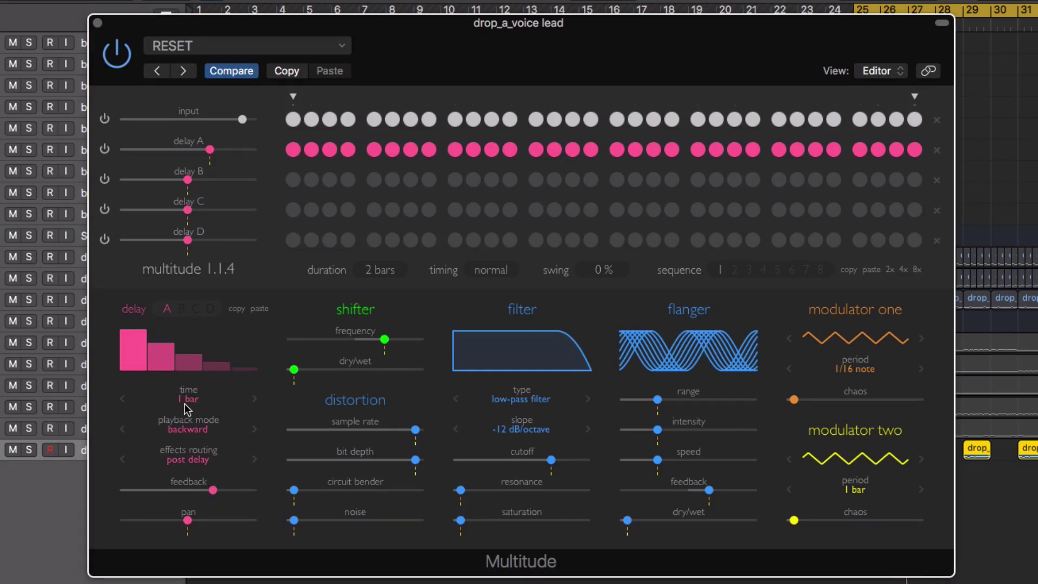
left_click(183, 404)
left_click(183, 403)
left_click(184, 403)
left_click(184, 403)
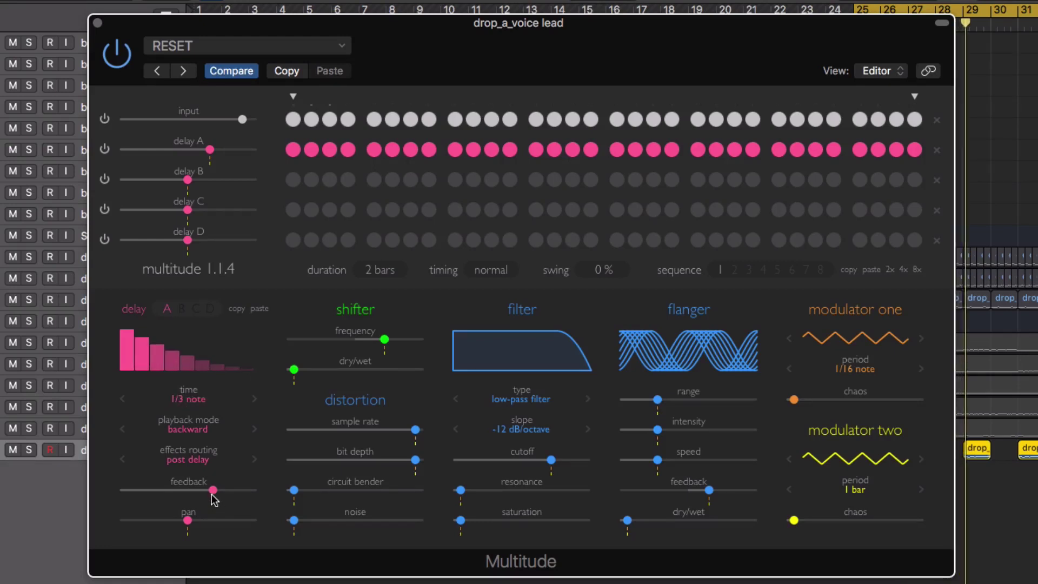
Step: Route the effects inside the feedback loop and fine-tune delay A's feedback
left_click_drag(212, 494, 221, 494)
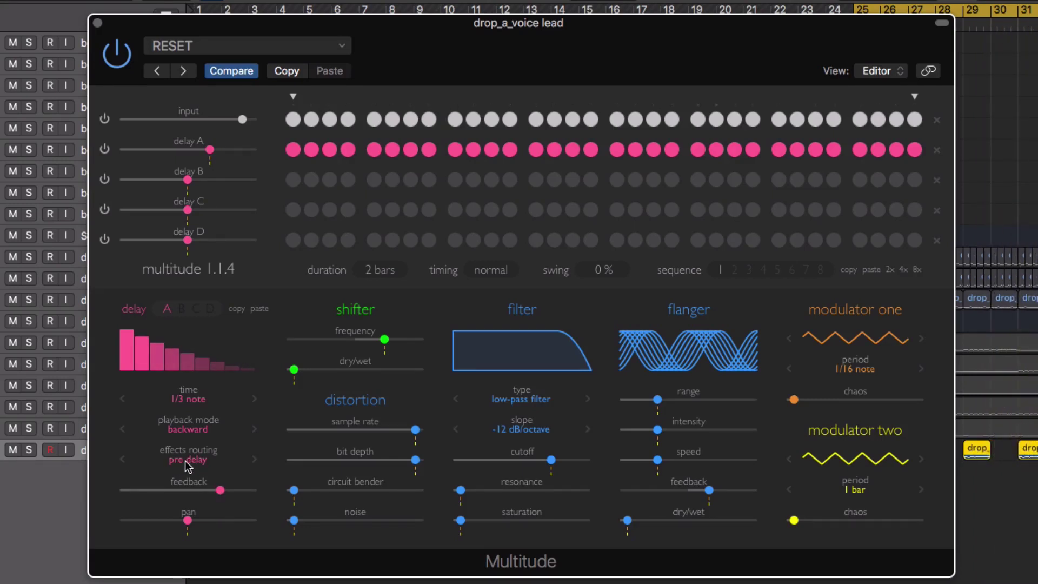
left_click(185, 461)
left_click_drag(222, 490, 207, 521)
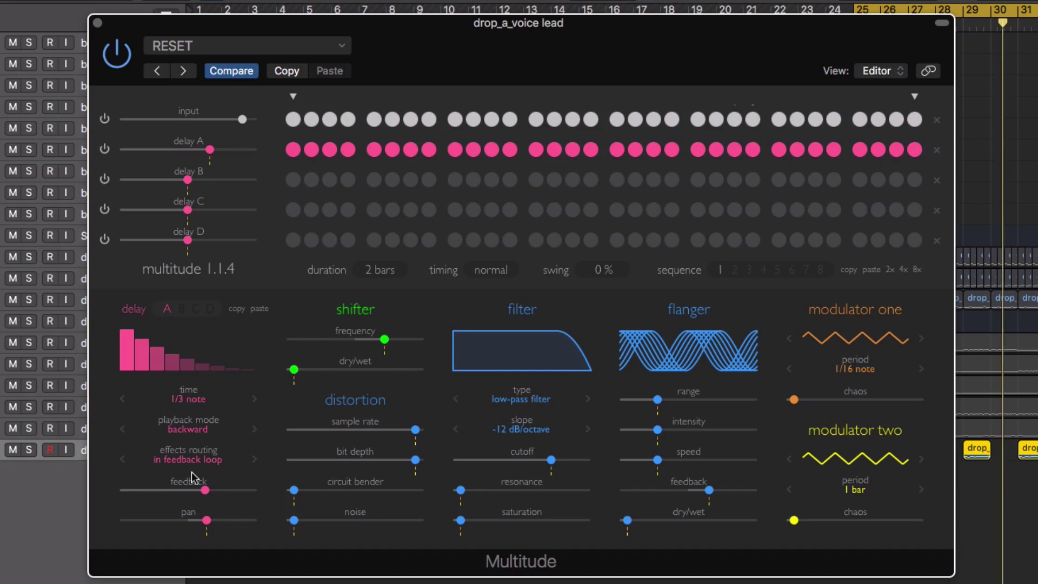
left_click(187, 312)
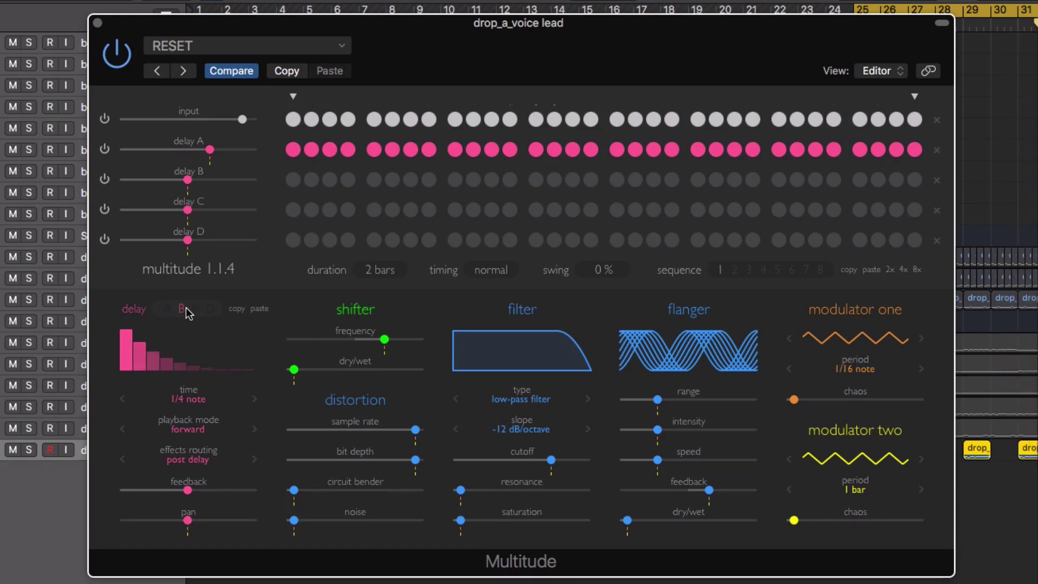
left_click(167, 309)
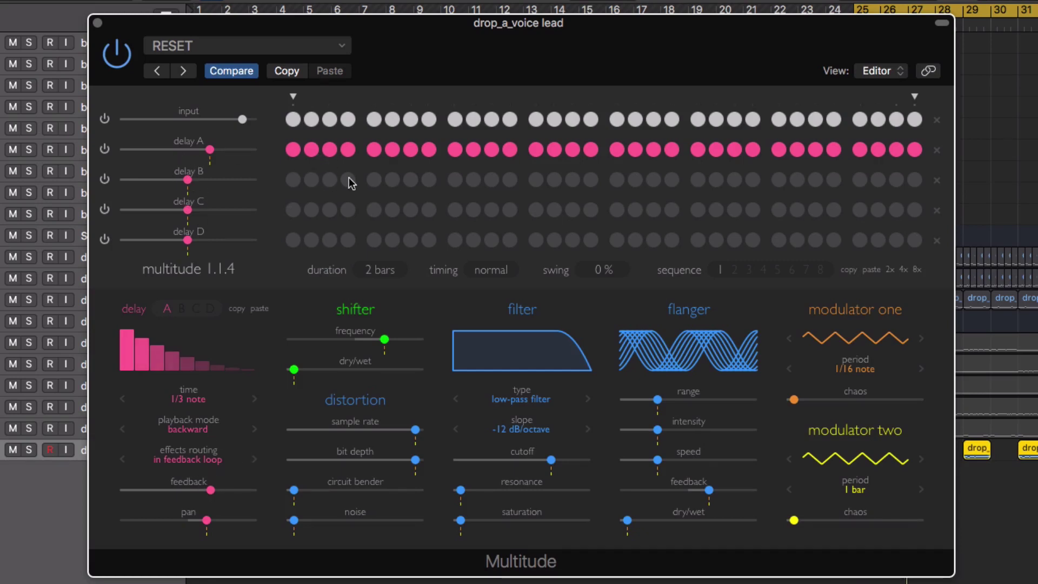
Step: Switch on runs of delay B steps, including the first four, and raise delay B's level
left_click_drag(382, 176, 486, 169)
left_click_drag(636, 182, 809, 183)
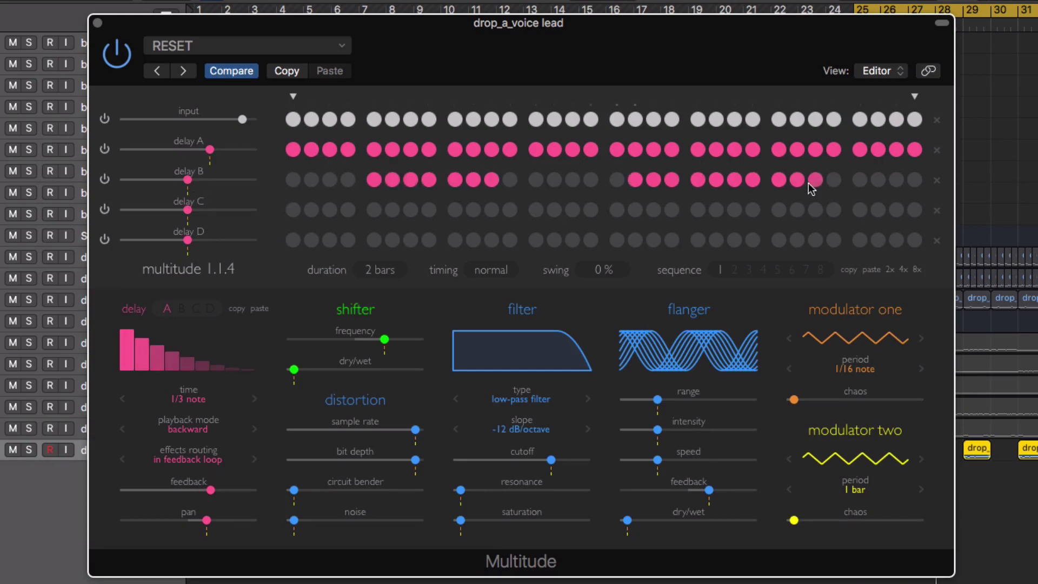
left_click_drag(574, 179, 552, 178)
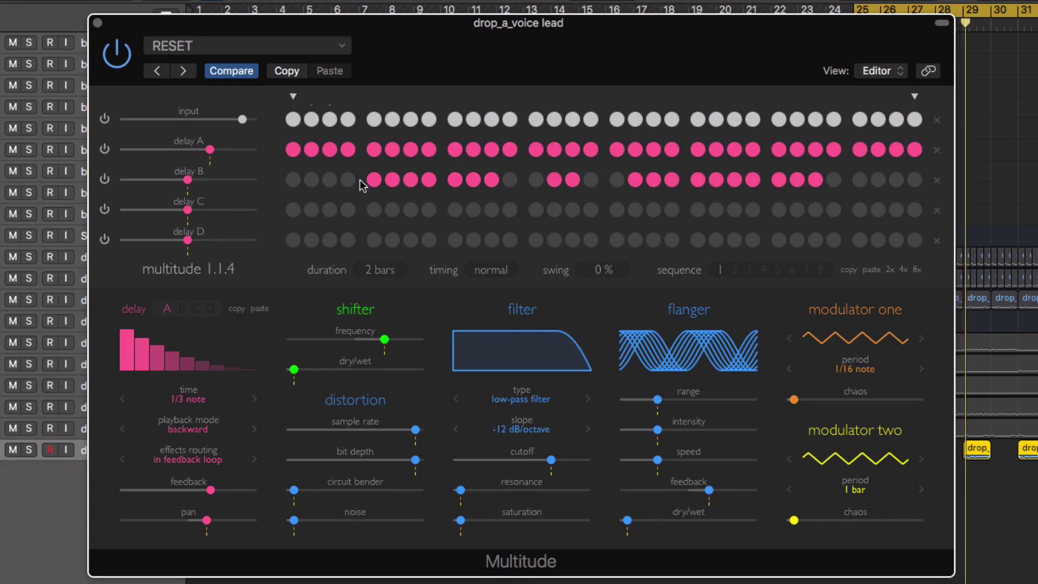
left_click_drag(352, 179, 280, 177)
left_click_drag(186, 180, 213, 180)
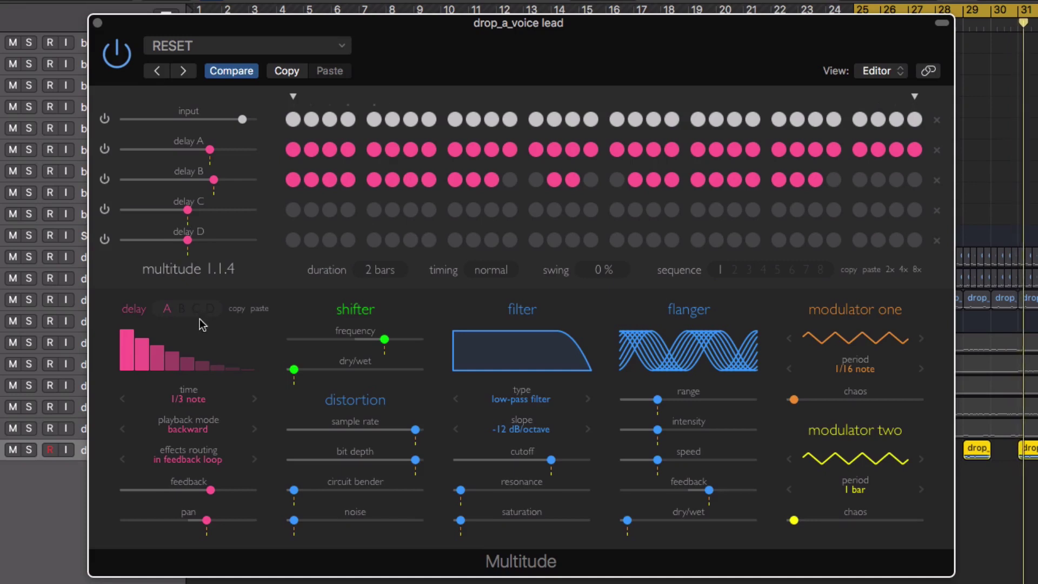
Step: Pan delay B toward the right and raise its feedback
left_click(181, 308)
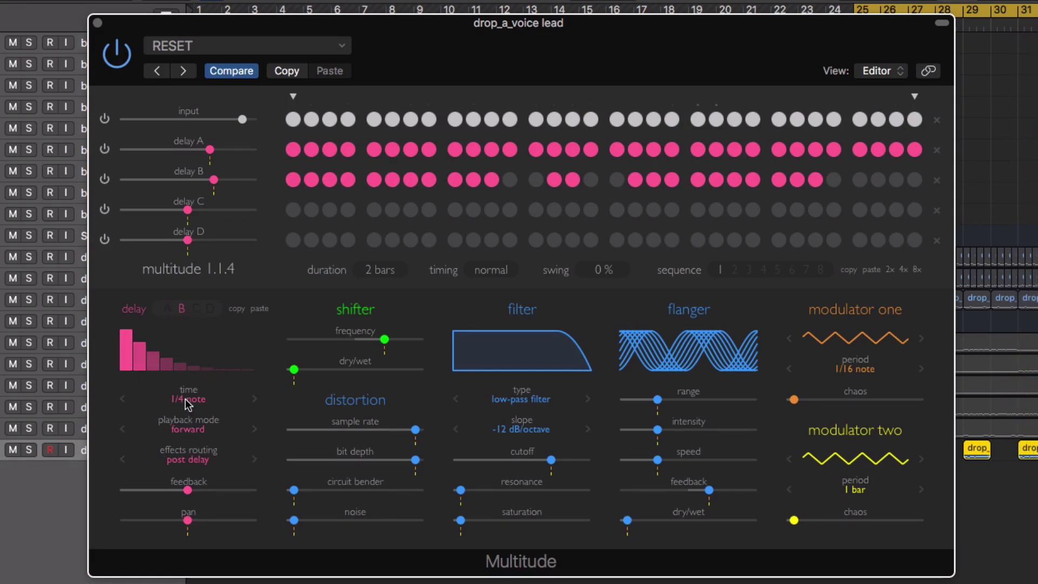
scroll(185, 398, "down", 4)
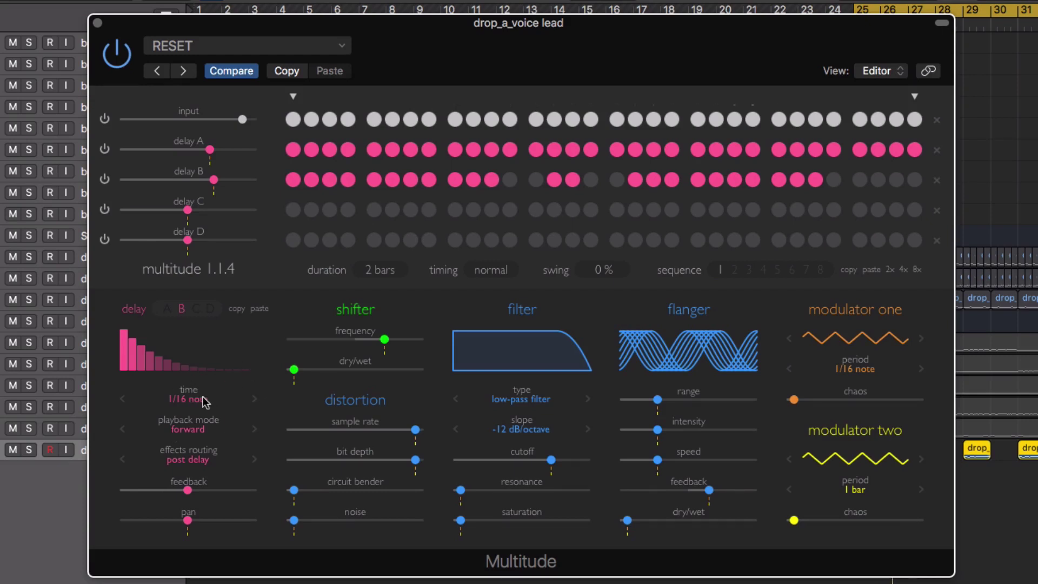
scroll(201, 407, "down", 2)
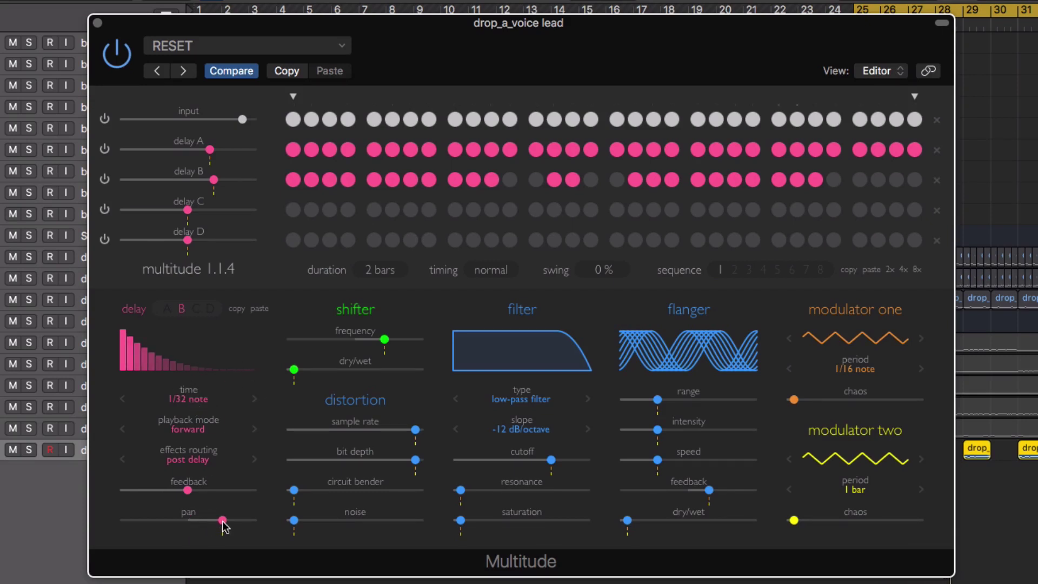
left_click_drag(225, 527, 246, 527)
left_click_drag(187, 490, 225, 522)
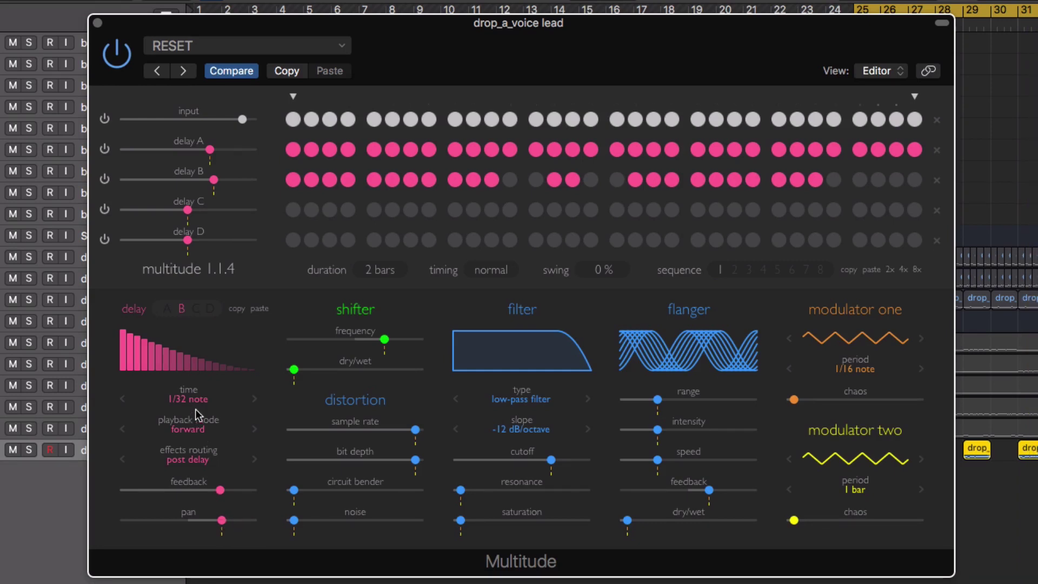
Step: Turn on three delay B steps near the end and set its time to 1/16 note
scroll(193, 403, "down", 3)
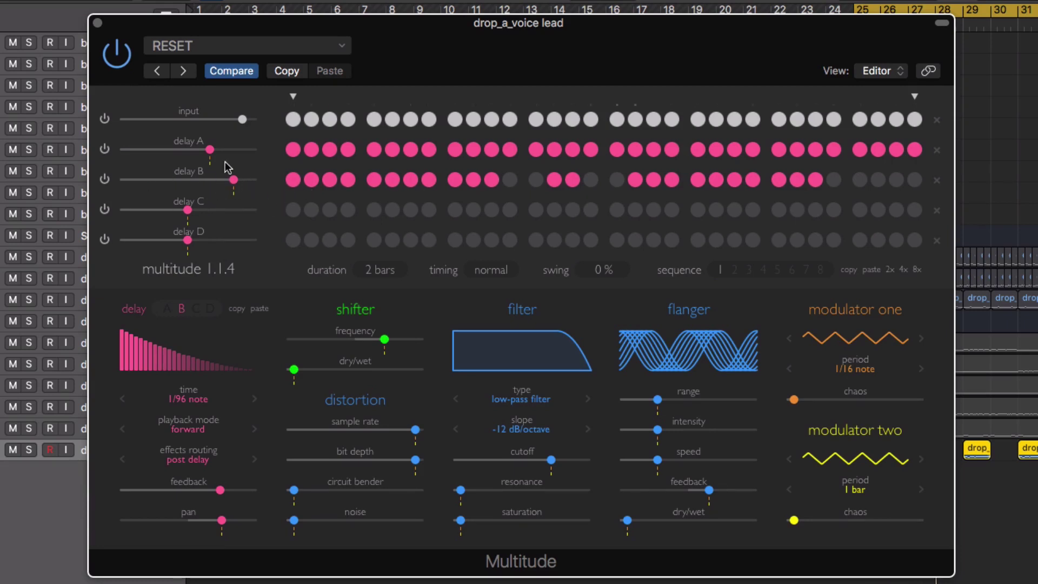
left_click_drag(915, 180, 879, 179)
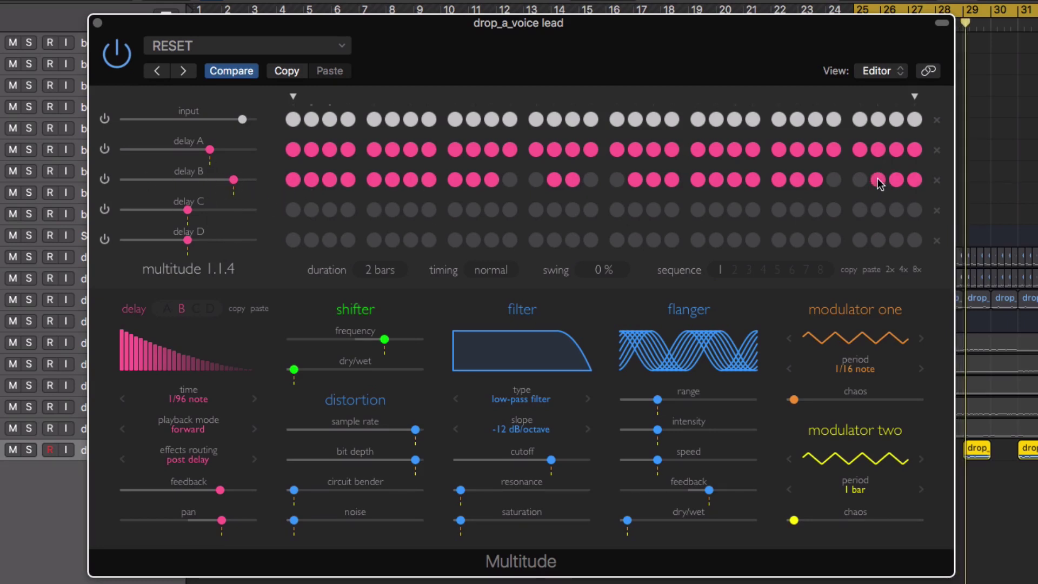
scroll(185, 397, "up", 10)
scroll(189, 402, "down", 4)
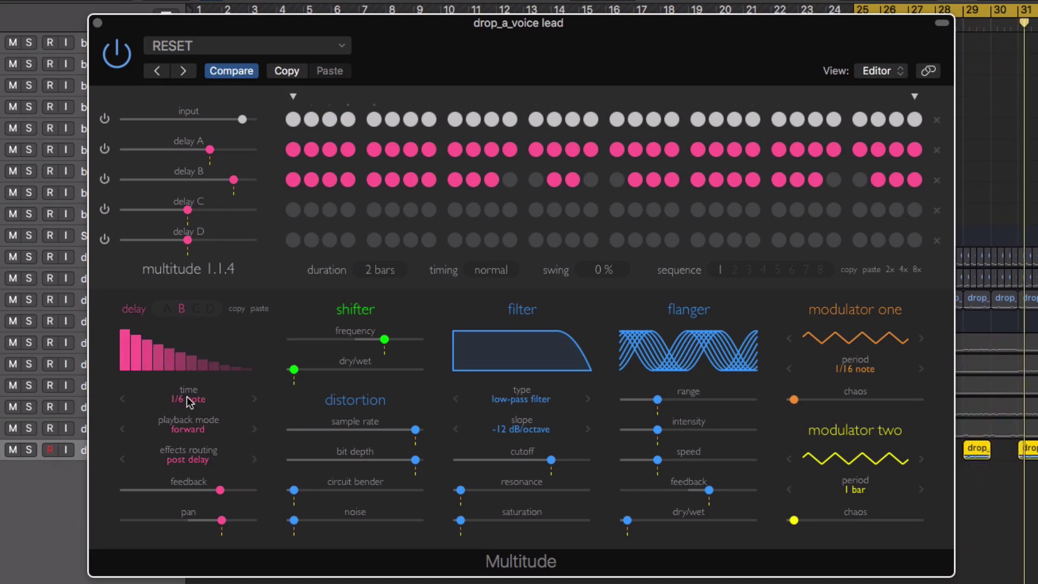
scroll(188, 402, "down", 1)
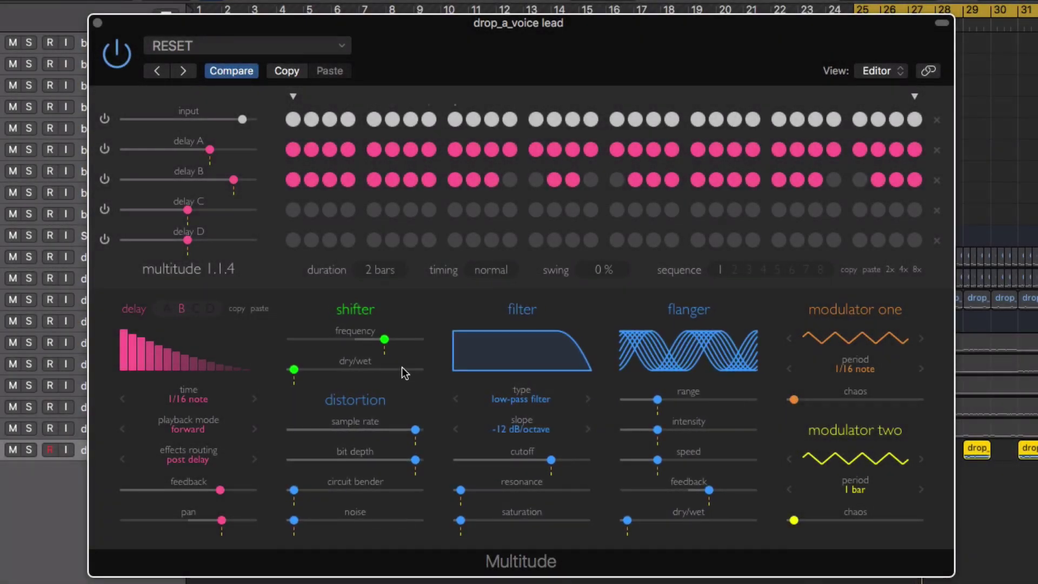
Step: Reset delay B's filter cutoff, then lower the cutoff and boost resonance, nudging delay B's level up
key("space")
left_click(551, 459, "alt")
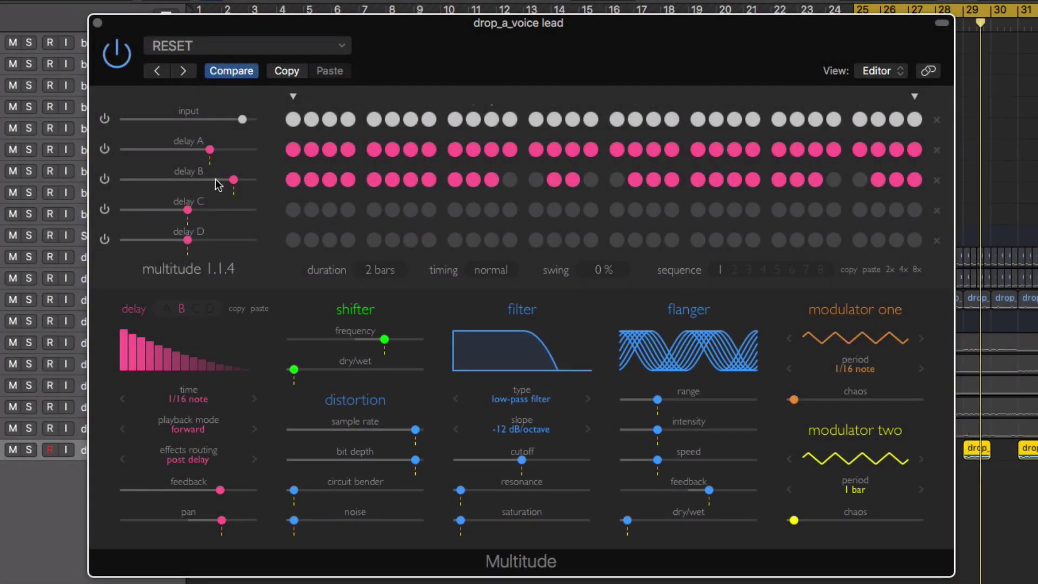
left_click_drag(233, 179, 238, 180)
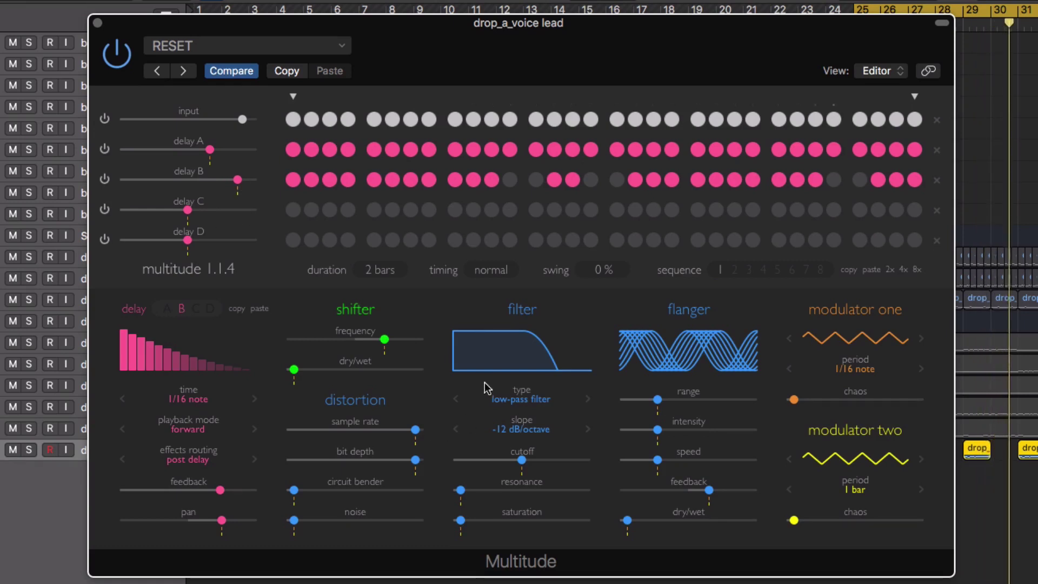
left_click_drag(522, 460, 496, 461)
left_click_drag(461, 490, 498, 467)
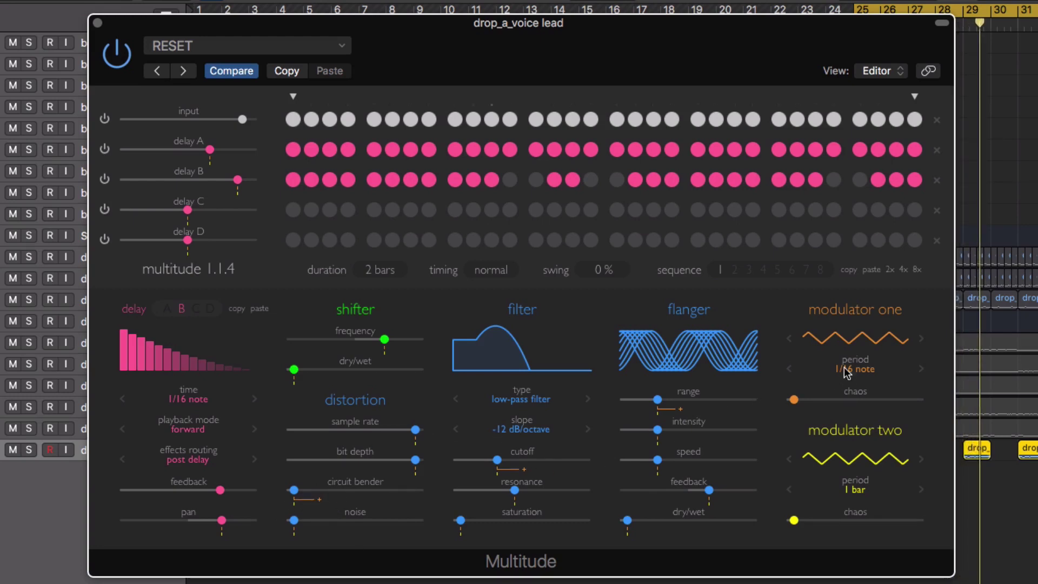
Step: Make modulator one a 1/4-note square wave with slight chaos, and retune the filter cutoff
left_click_drag(510, 461, 530, 490)
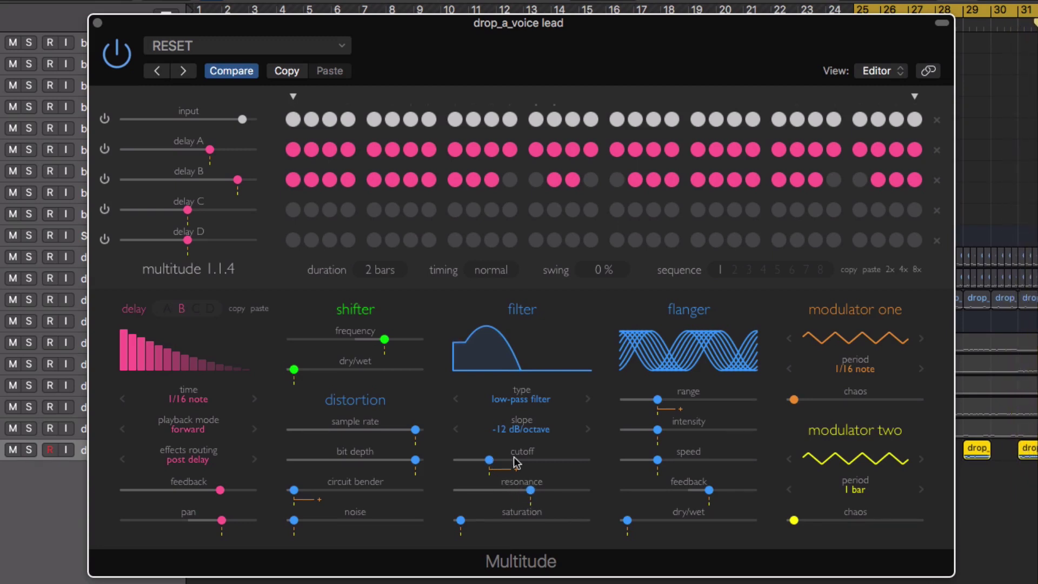
scroll(842, 372, "down", 2)
left_click(854, 340)
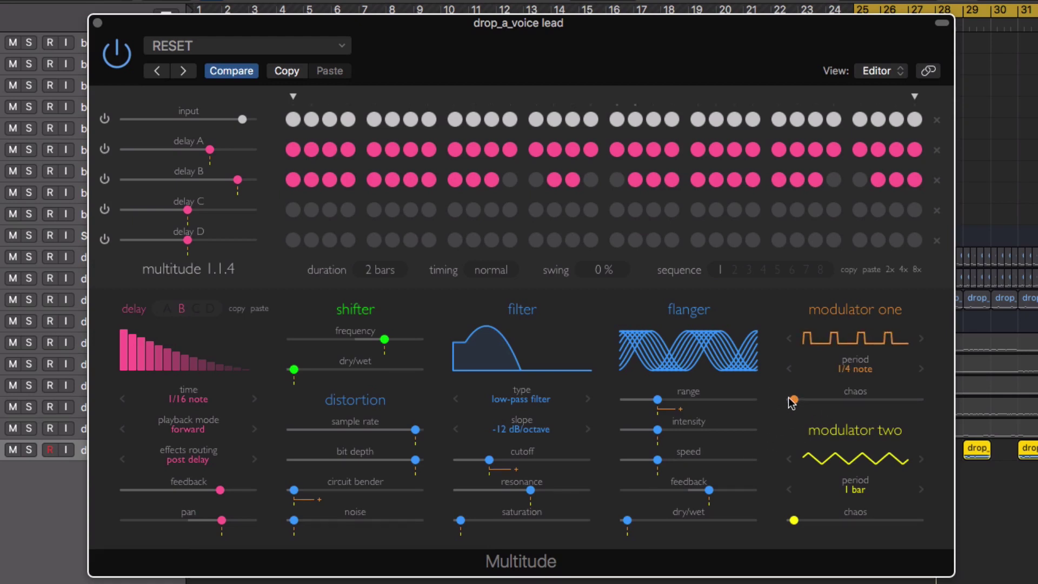
left_click_drag(863, 401, 816, 401)
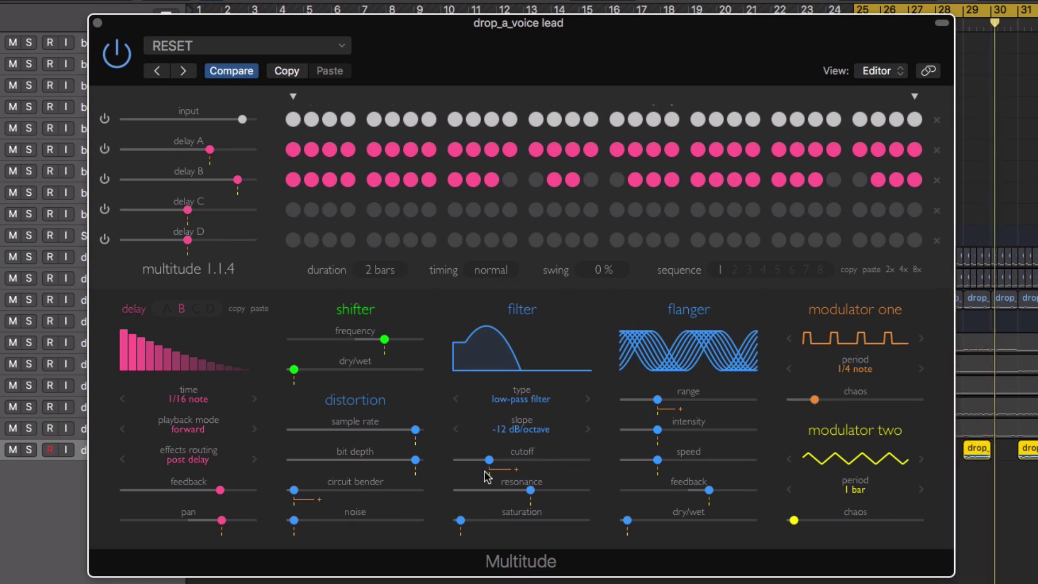
left_click_drag(489, 460, 493, 466)
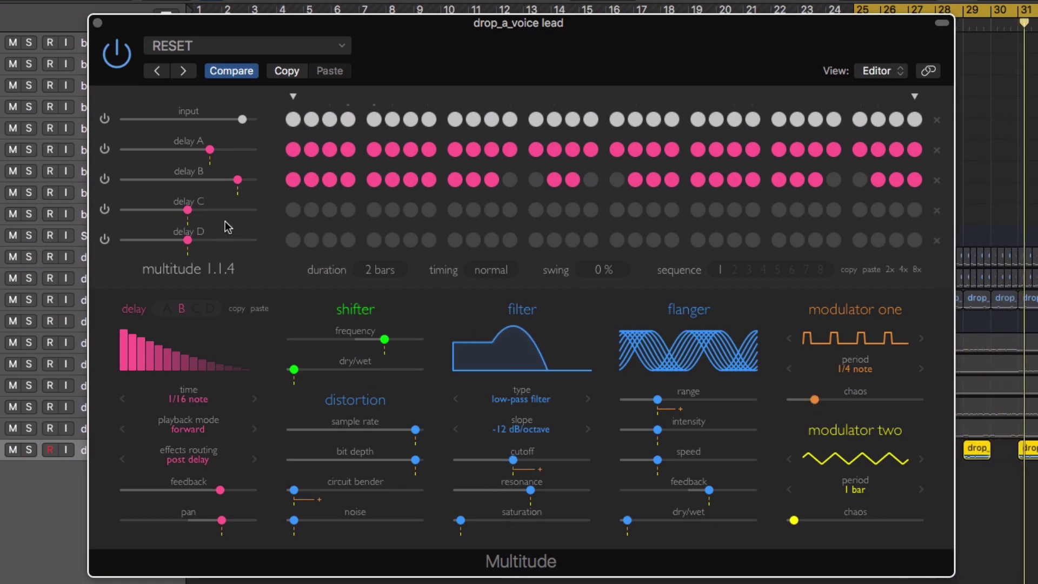
Step: Raise delay C's level, switch on its first steps, and turn delay B's level down
left_click_drag(187, 210, 204, 211)
left_click_drag(301, 204, 354, 209)
mouse_move(523, 216)
left_mouse_down()
mouse_move(772, 204)
mouse_move(709, 214)
left_mouse_up()
left_click_drag(233, 180, 196, 180)
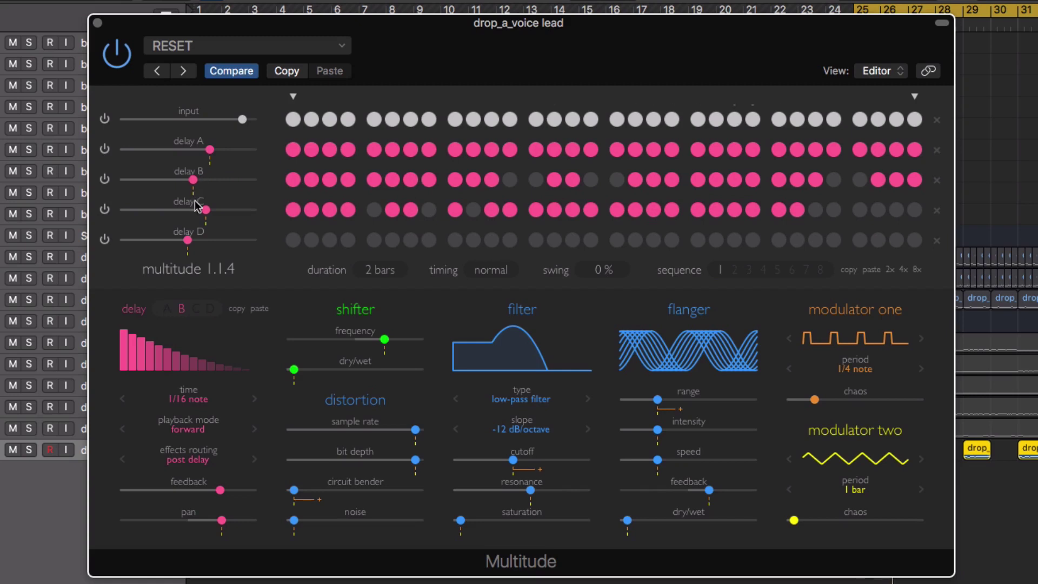
Step: Show delay C's settings, switch off the dry input and delay A, and adjust the shifter frequency
left_click(195, 309)
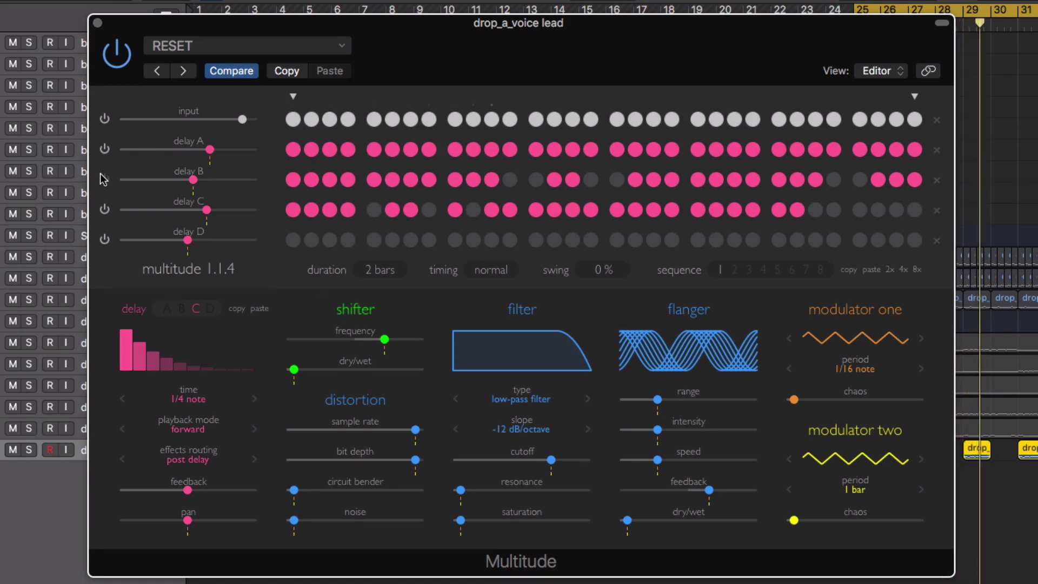
left_click(104, 148)
left_click(105, 119)
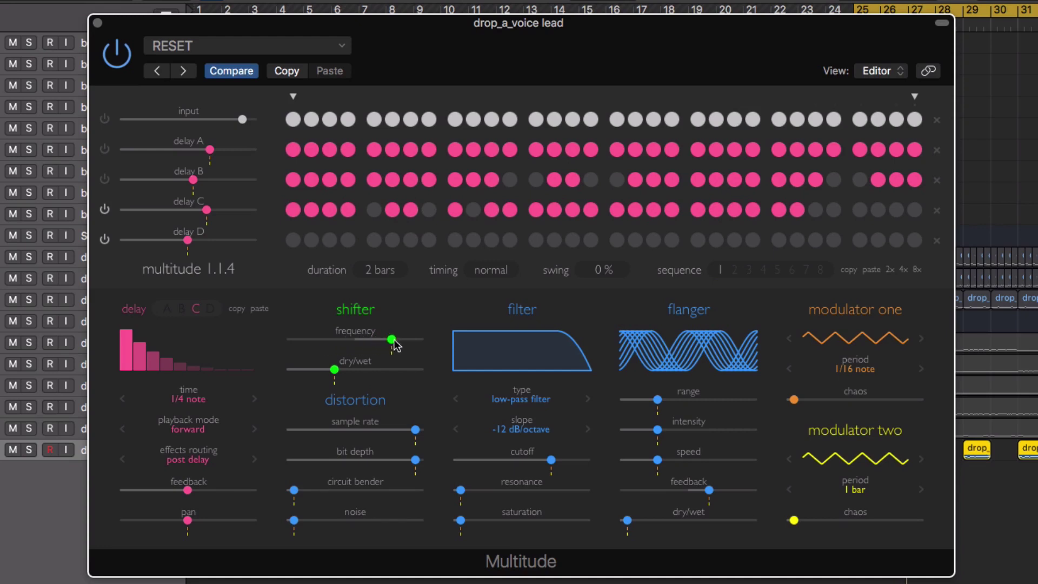
left_click_drag(335, 346, 373, 346)
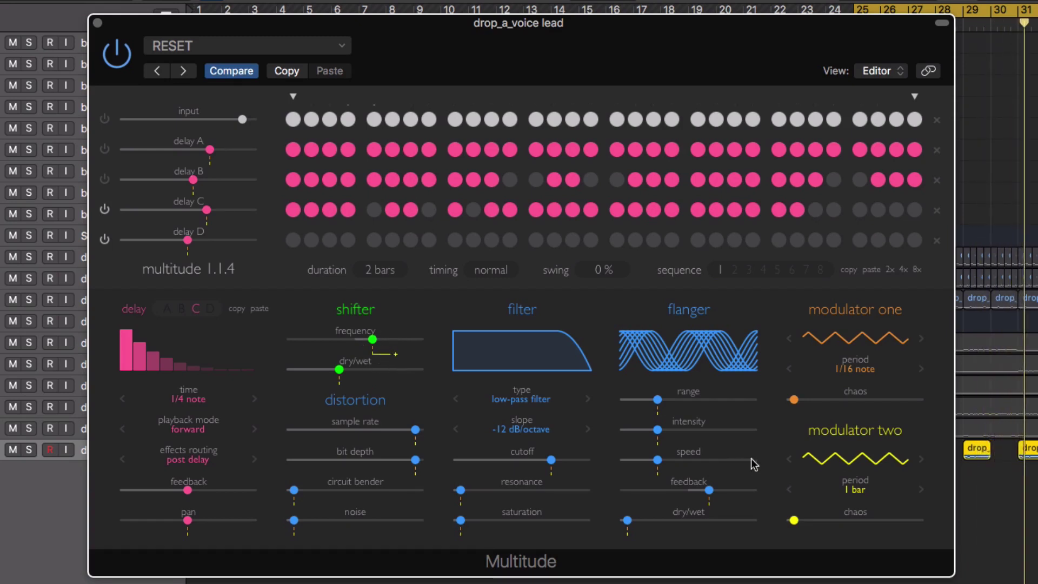
Step: Make modulator two a 1/2-note sawtooth and fill in the remaining delay C steps
left_click(846, 492)
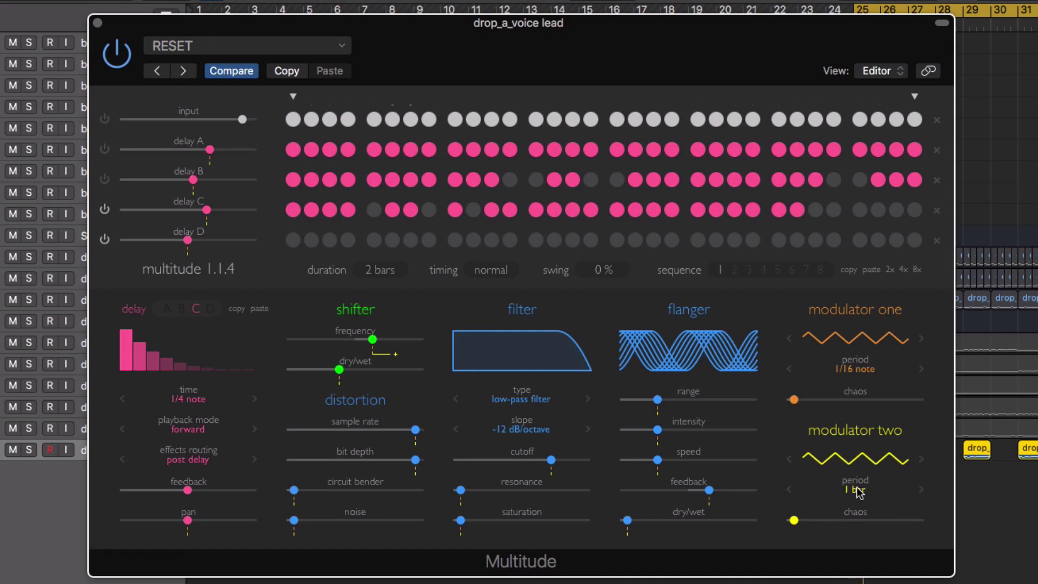
left_click(860, 491)
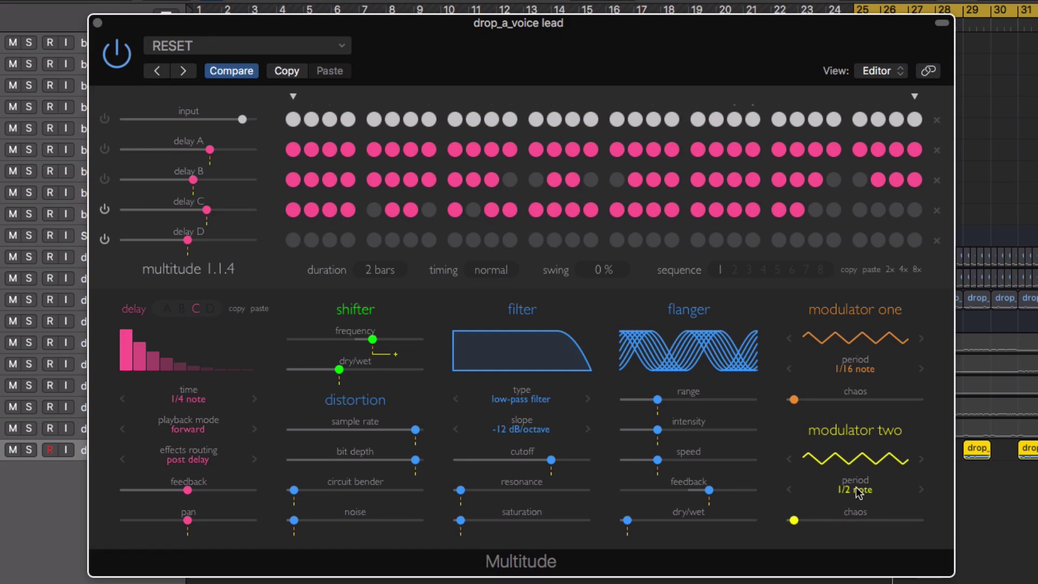
left_click(860, 464)
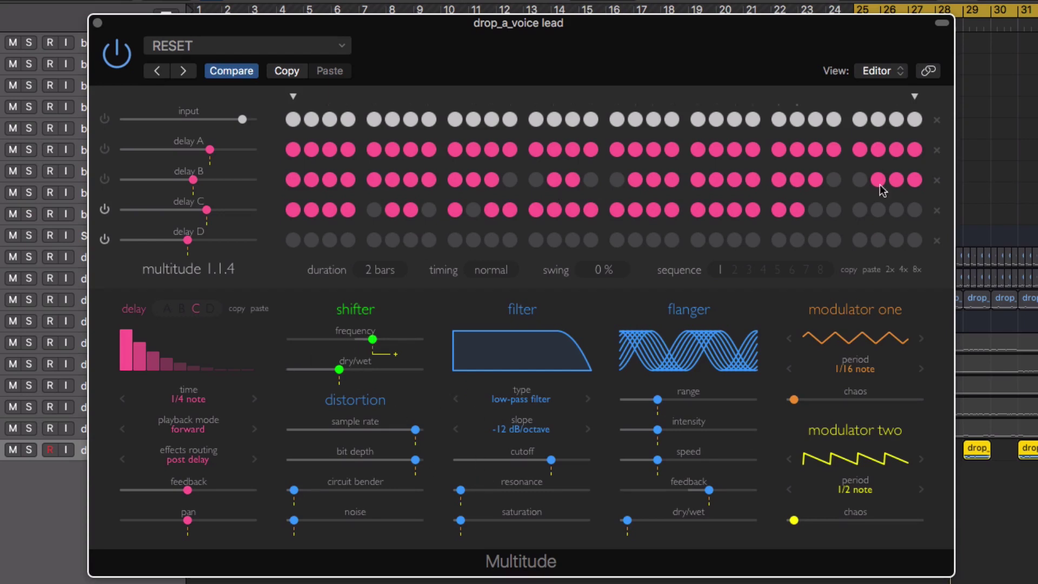
left_click_drag(916, 210, 343, 227)
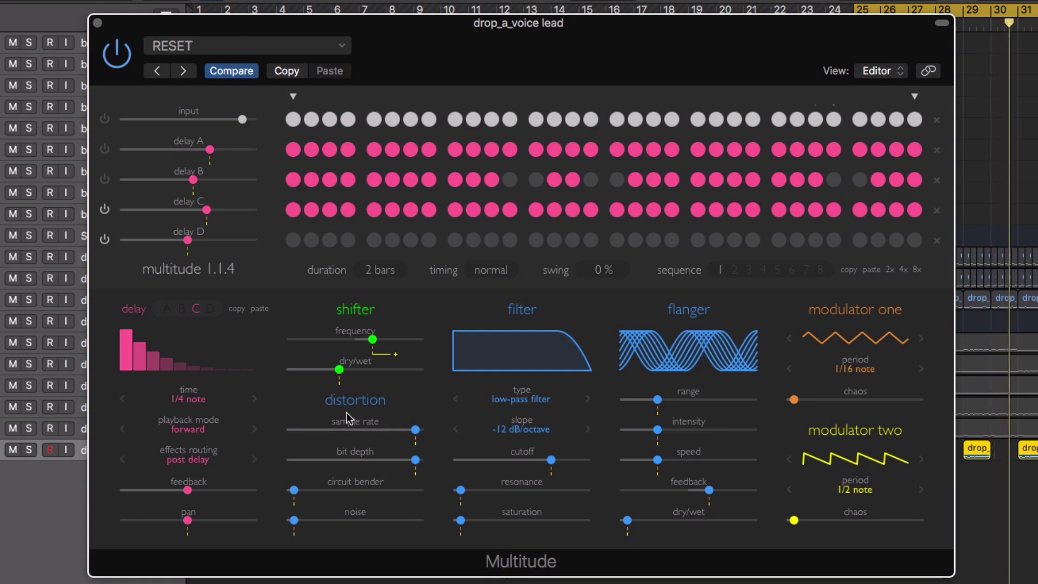
Step: Reduce delay C's distortion bit depth, trying noise and circuit bender but leaving them at minimum
left_click_drag(415, 460, 402, 460)
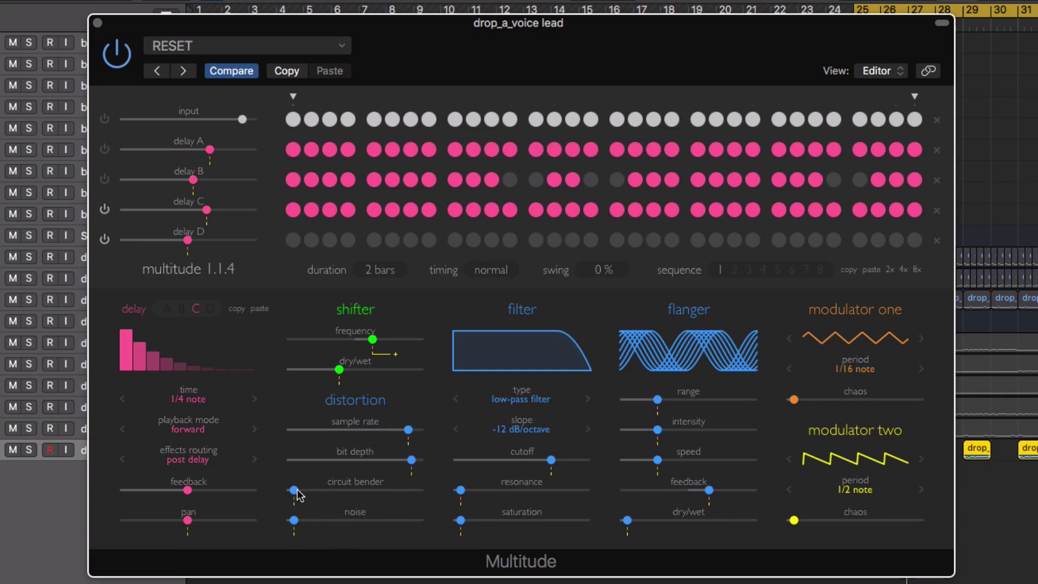
left_click_drag(295, 523, 333, 526)
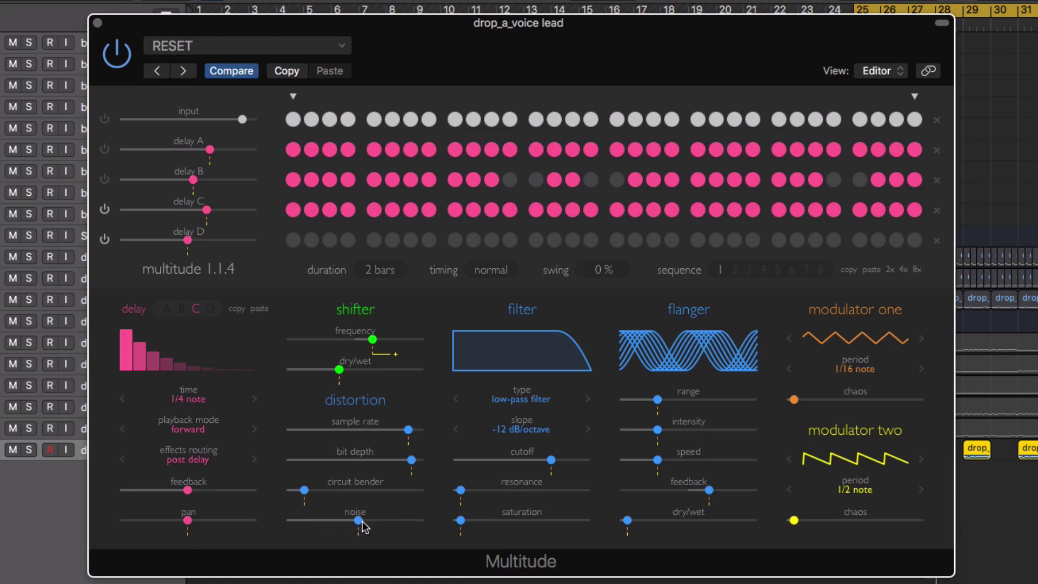
left_click_drag(397, 527, 302, 529)
left_click_drag(304, 490, 280, 524)
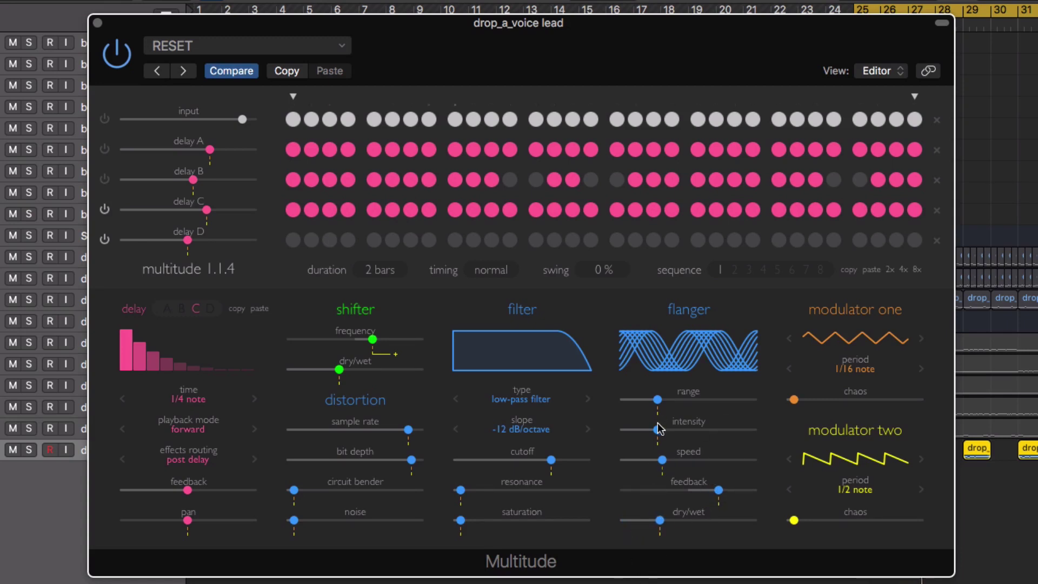
Step: Raise flanger range, intensity and wet mix, with modulator one sweeping intensity and dry/wet
left_click_drag(658, 399, 690, 429)
mouse_move(668, 521)
left_mouse_down()
mouse_move(696, 522)
mouse_move(657, 527)
mouse_move(693, 536)
left_mouse_up()
left_click_drag(690, 443, 705, 439)
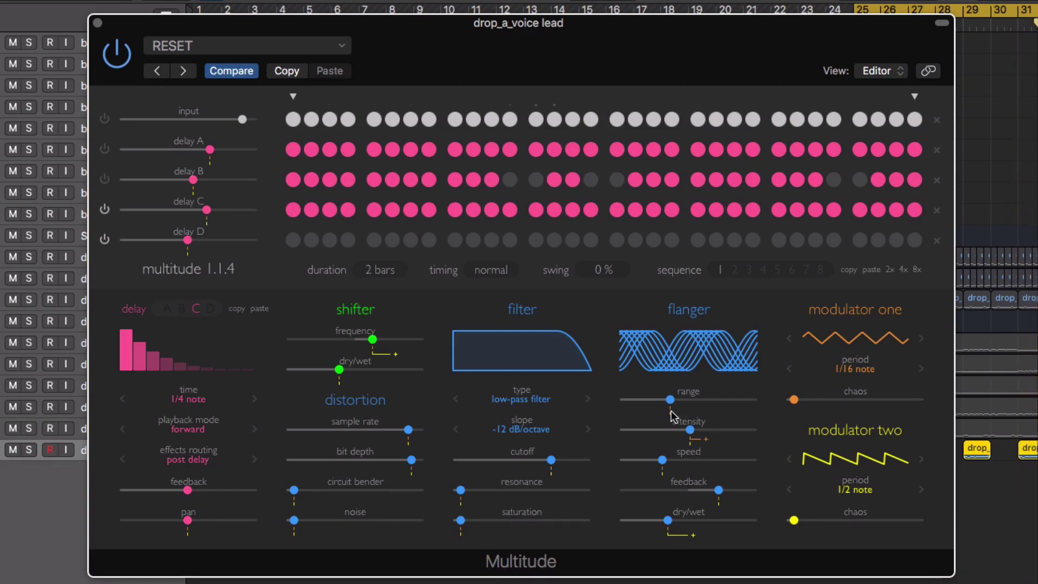
left_click_drag(669, 400, 675, 399)
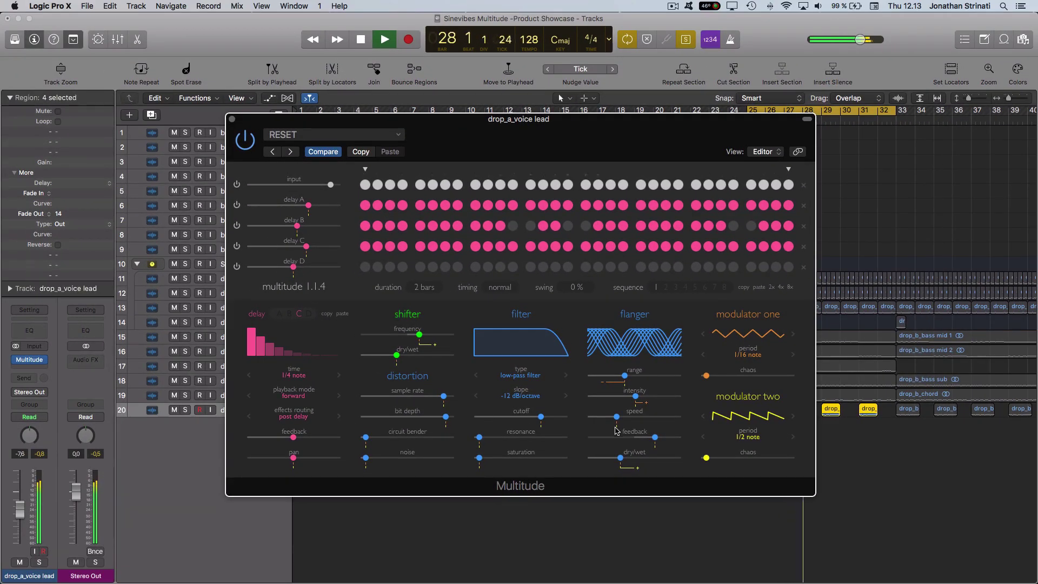
Step: Close Multitude, select the drop regions on tracks 11–14, and restart playback from them
key("super+w")
left_click_drag(725, 280, 889, 325)
key("shift+Return")
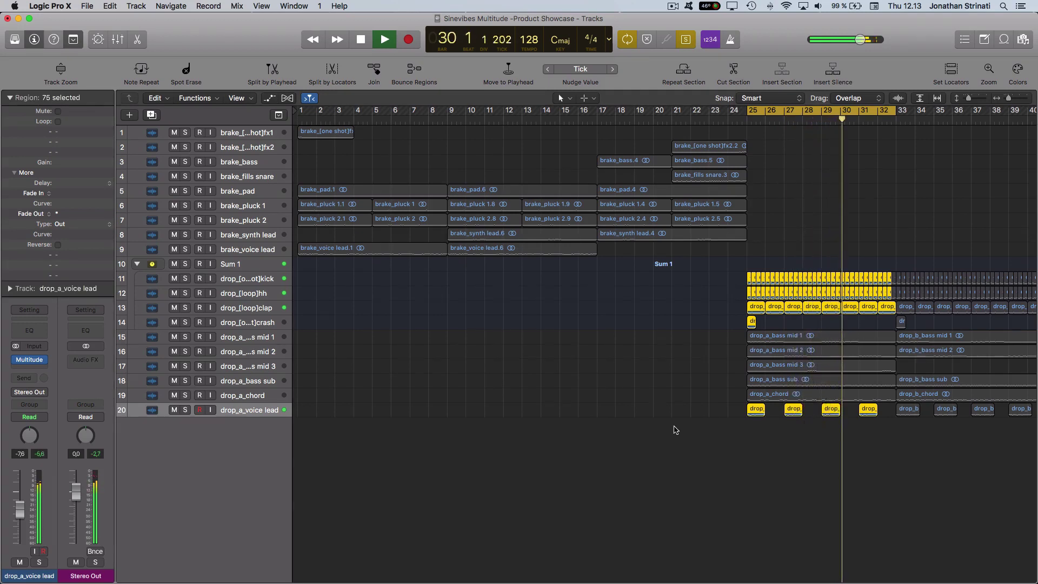
Step: Reopen the vocal lead's Multitude, stop playback, then close the plugin window
key("v")
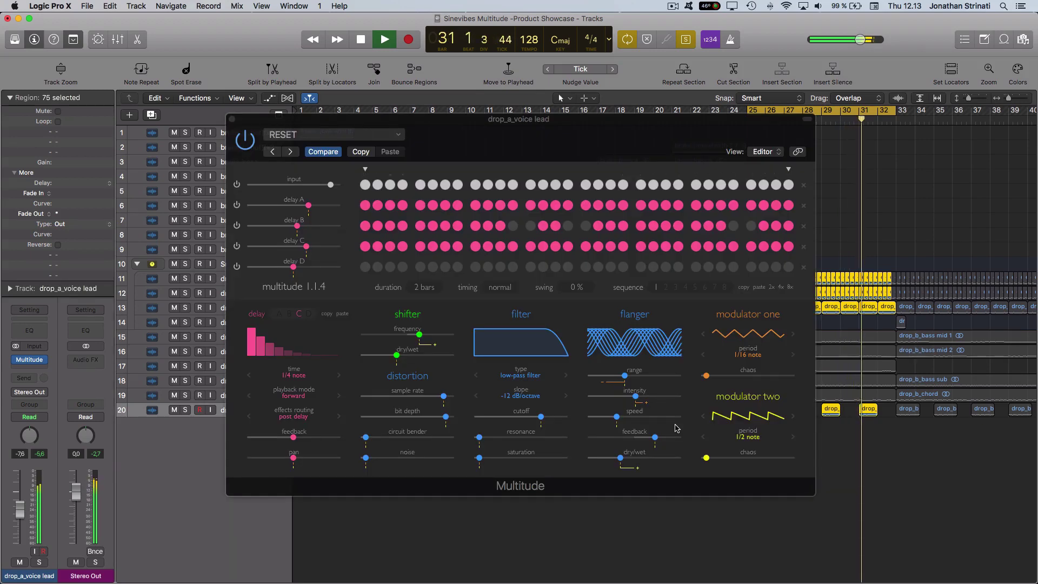
key("space")
key("space")
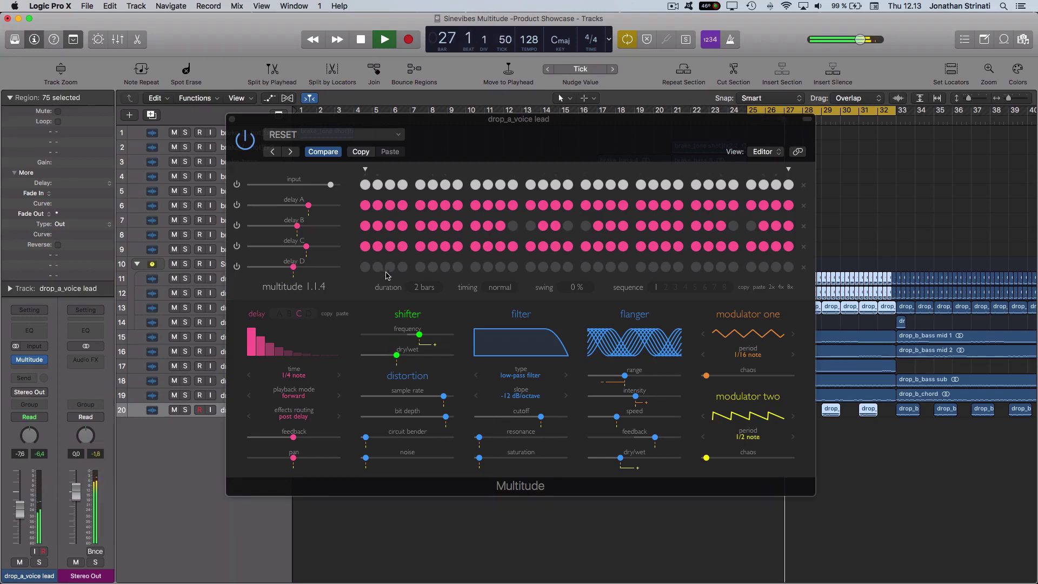
left_click(243, 141)
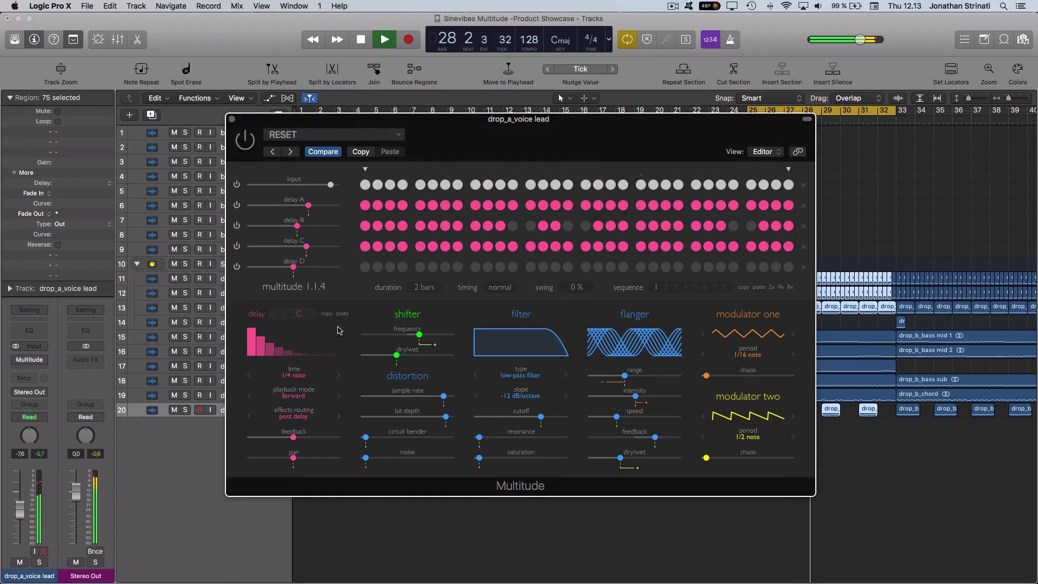
left_click(233, 118)
Step: Solo the Sum 1 drum bus, move its Multitude window left, and briefly check the Adaptive Limiter
left_click(246, 266)
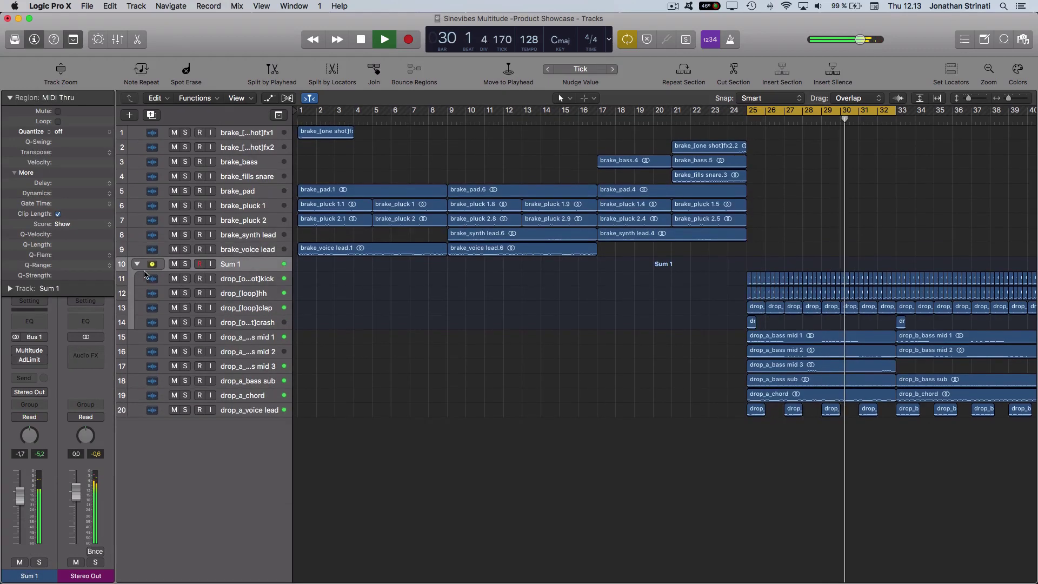
left_click(185, 264)
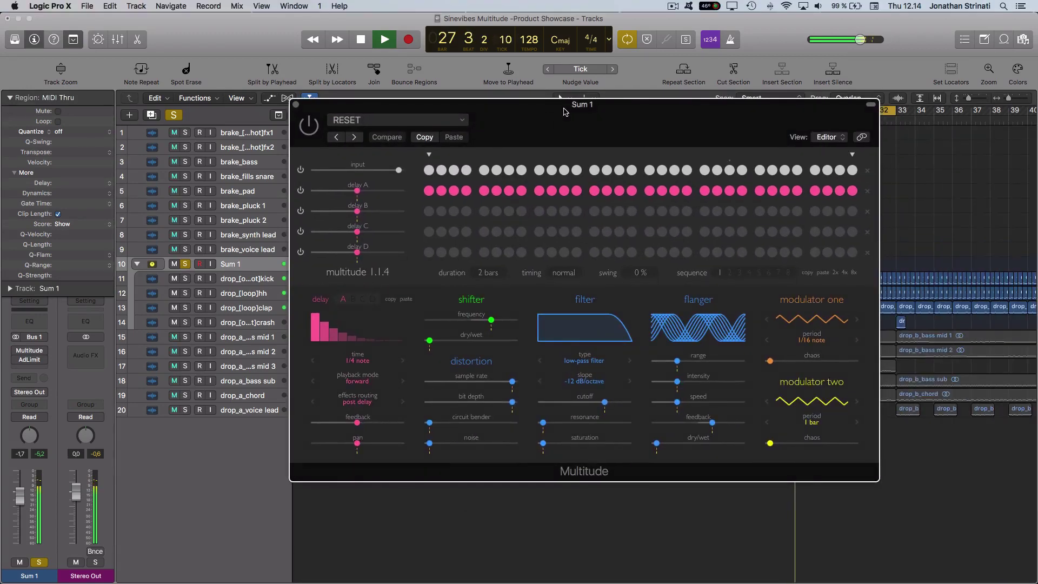
left_click_drag(516, 135, 490, 139)
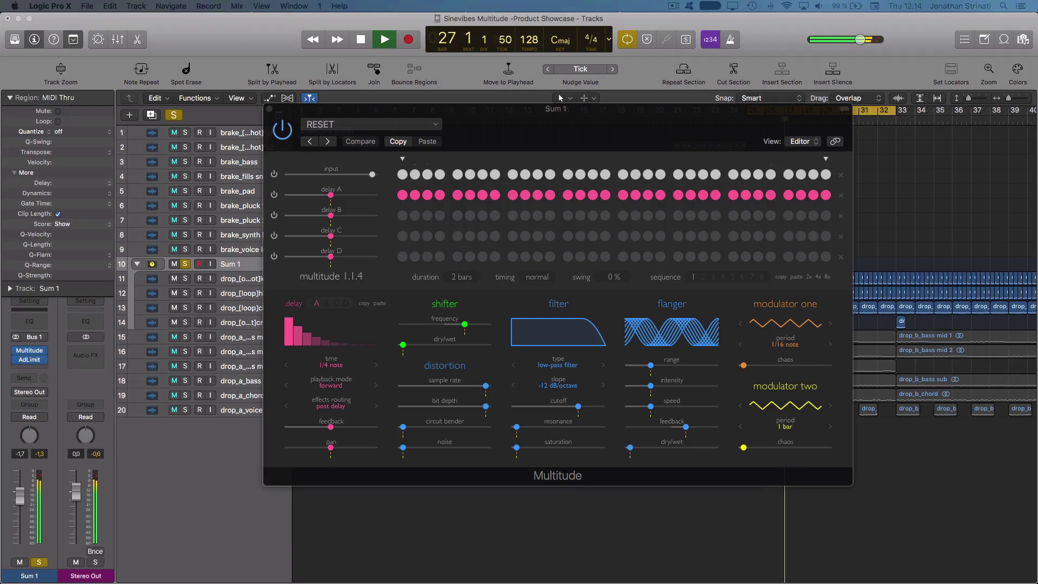
left_click(30, 360)
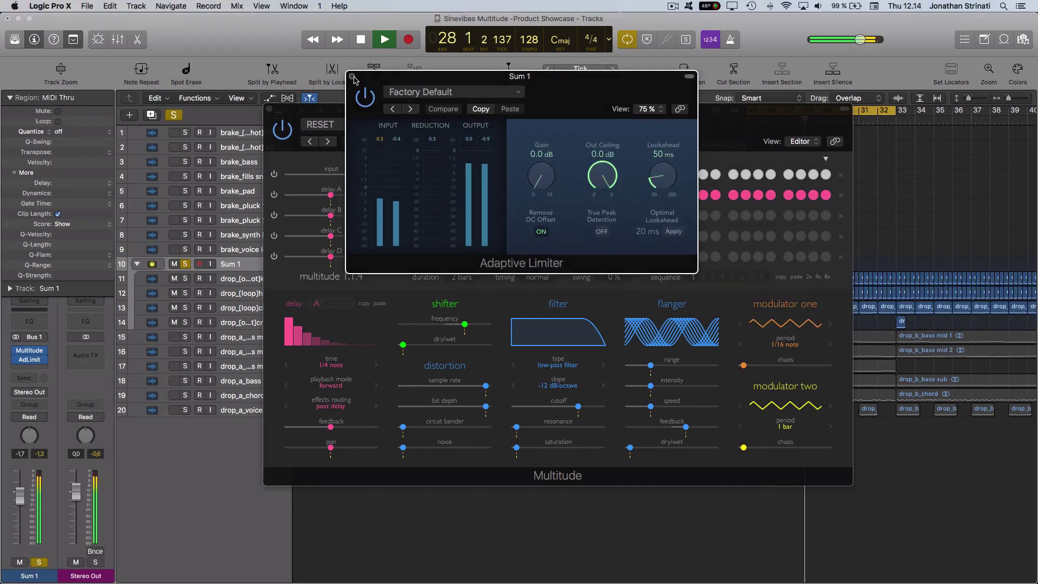
left_click(353, 77)
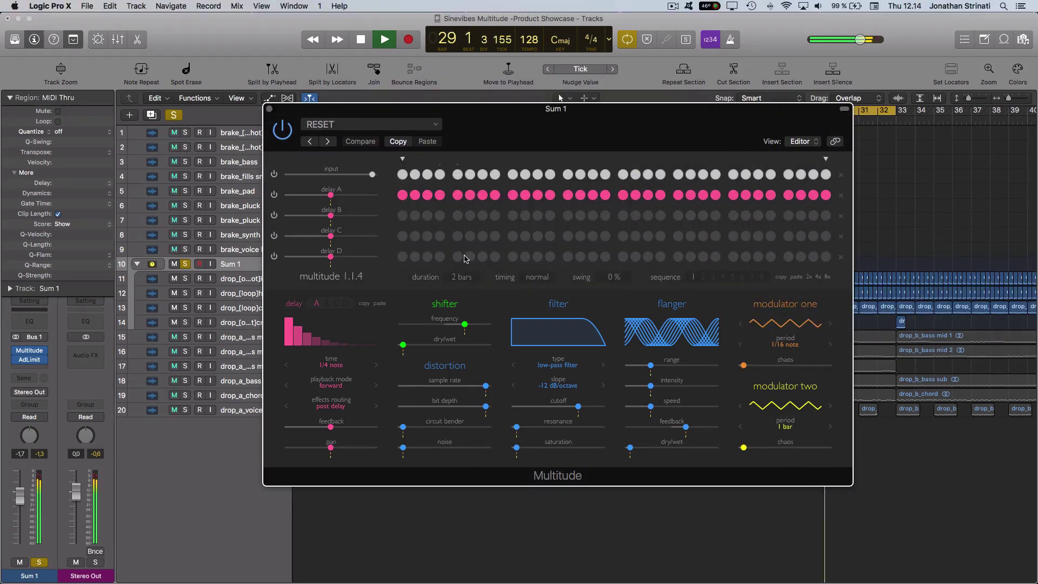
Step: Load the 1x Burning Beat preset, then the 1x Tasty Noise preset, from Multitude's preset list
left_click(317, 121)
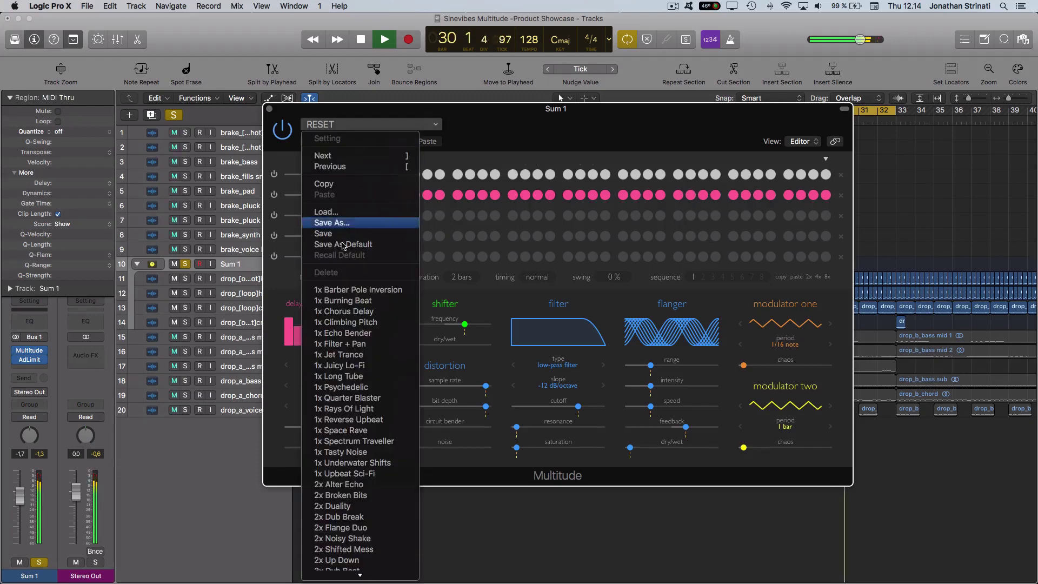
left_click(319, 295)
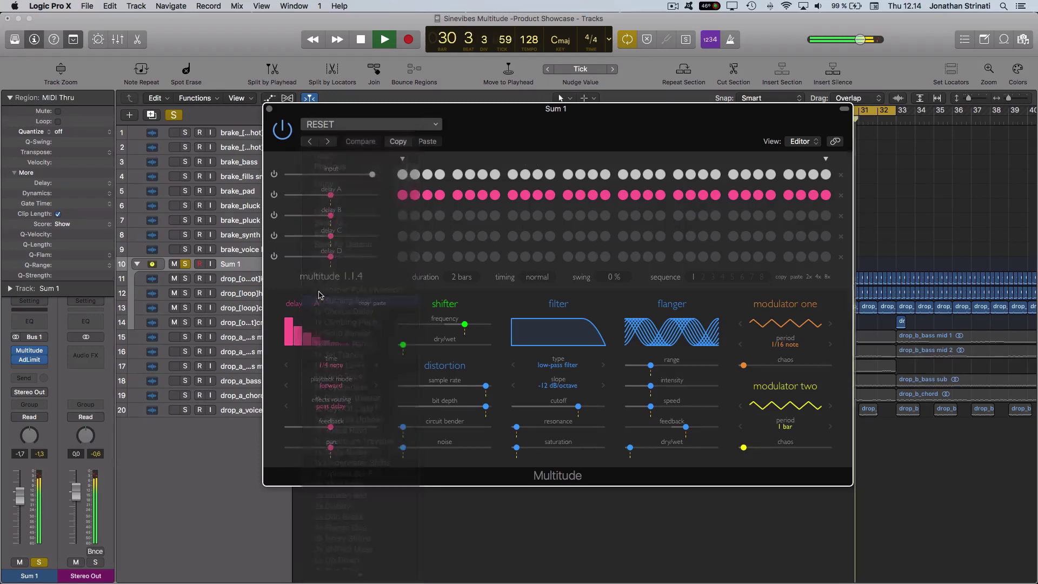
left_click(342, 125)
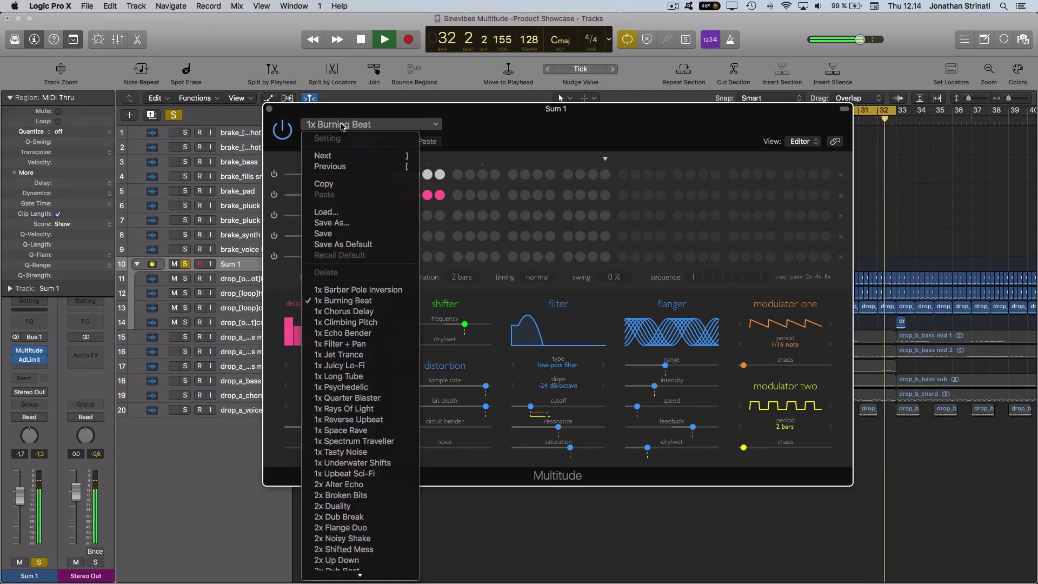
left_click(353, 411)
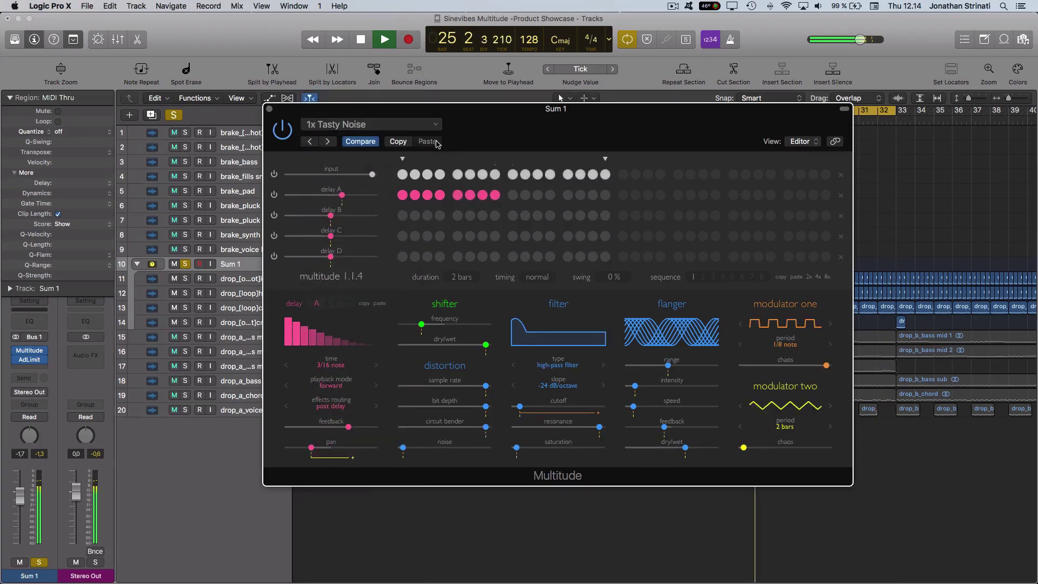
Step: Step through 1x Underwater Shifts, 1x Upbeat Sci-Fi, 2x Alter Echo and 2x Duality to 2x Dub Break
left_click(329, 143)
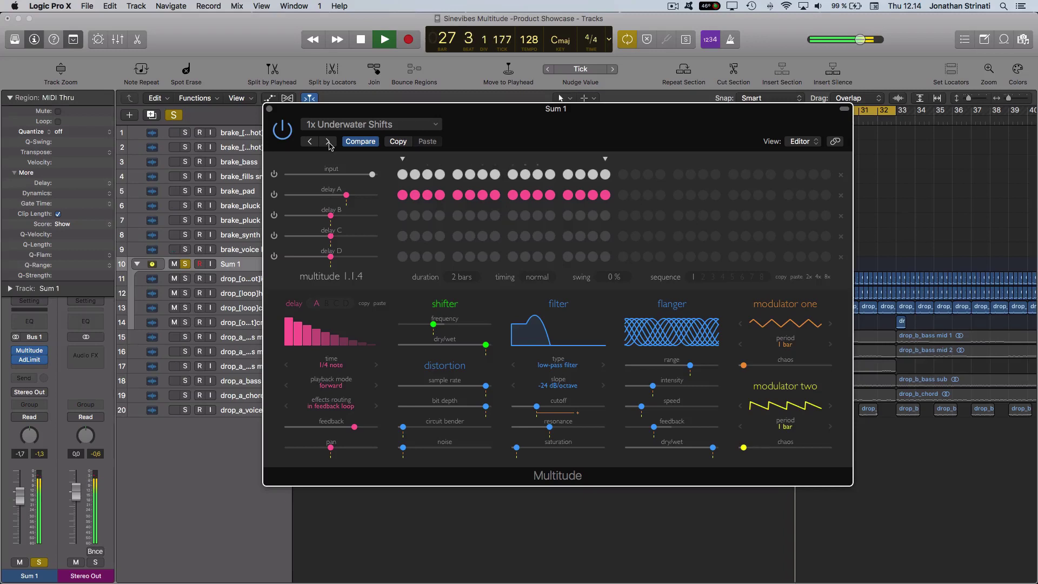
left_click(328, 142)
left_click(328, 142)
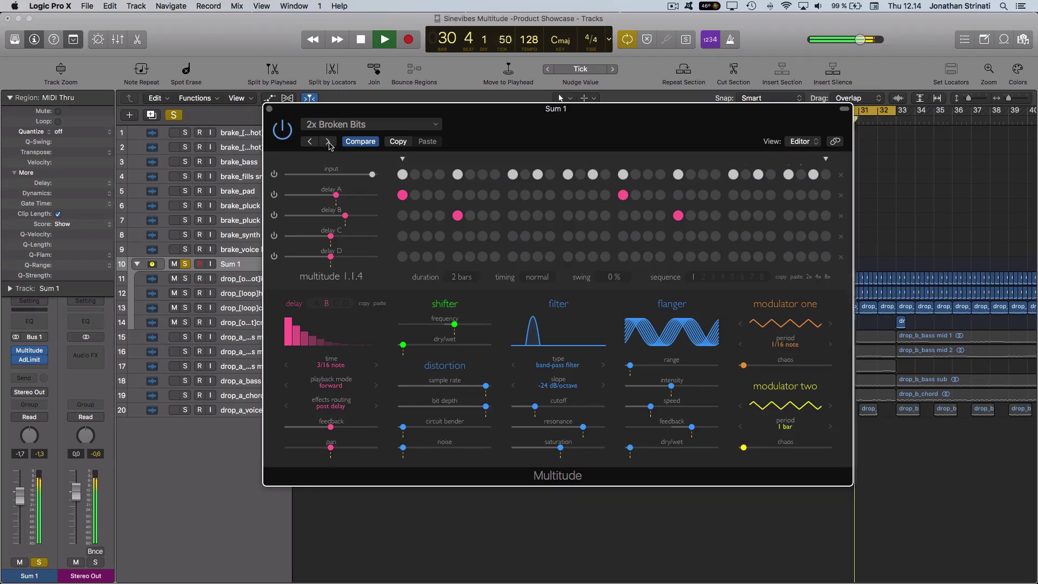
left_click(328, 142)
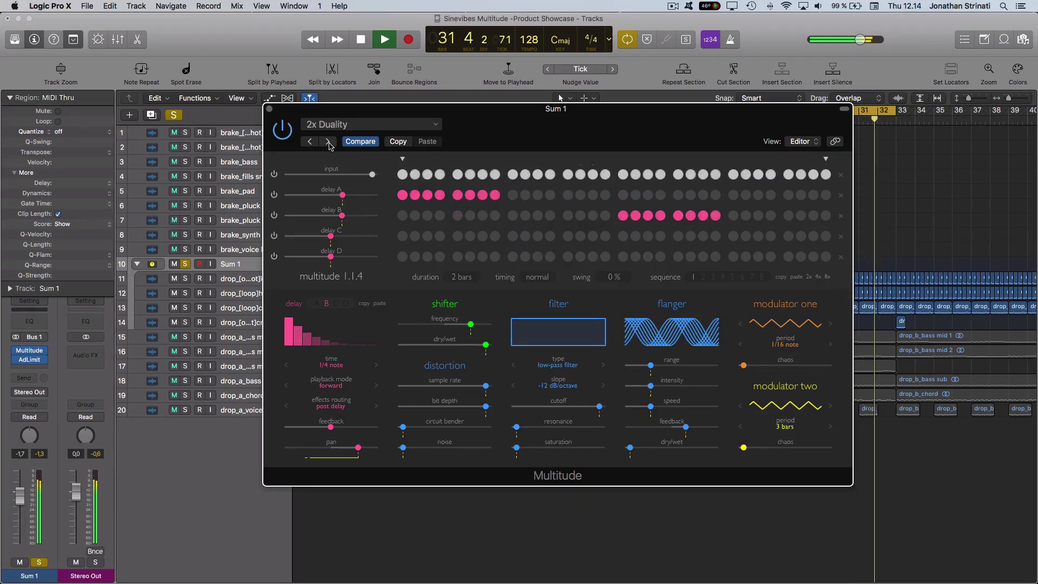
left_click(328, 142)
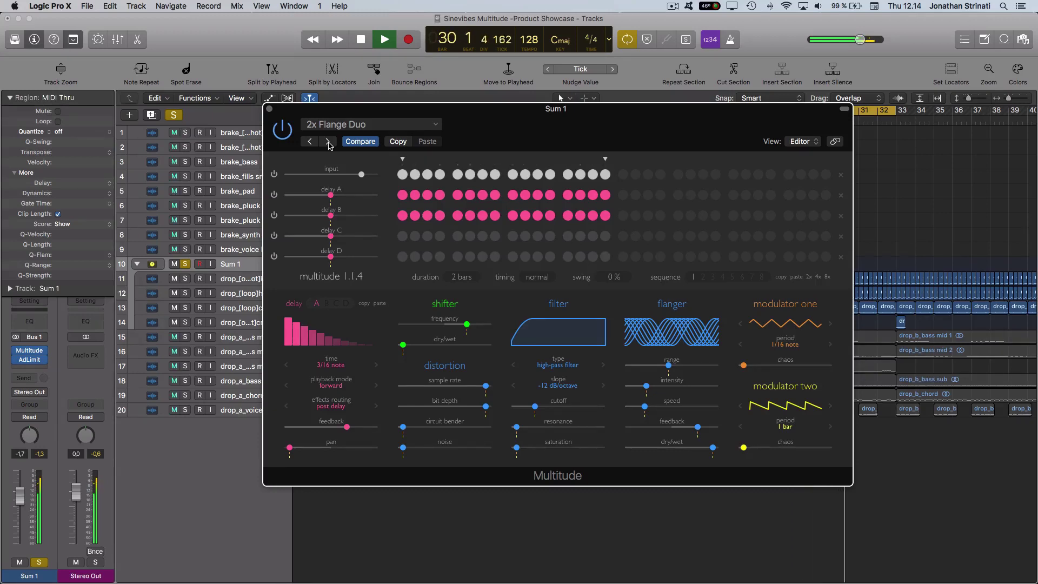
Step: Step through 2x Noisy Shake, 2x Shifted Mess and 2x Up Down to 3x Dub Beat, unsoloing Sum 1
left_click(328, 142)
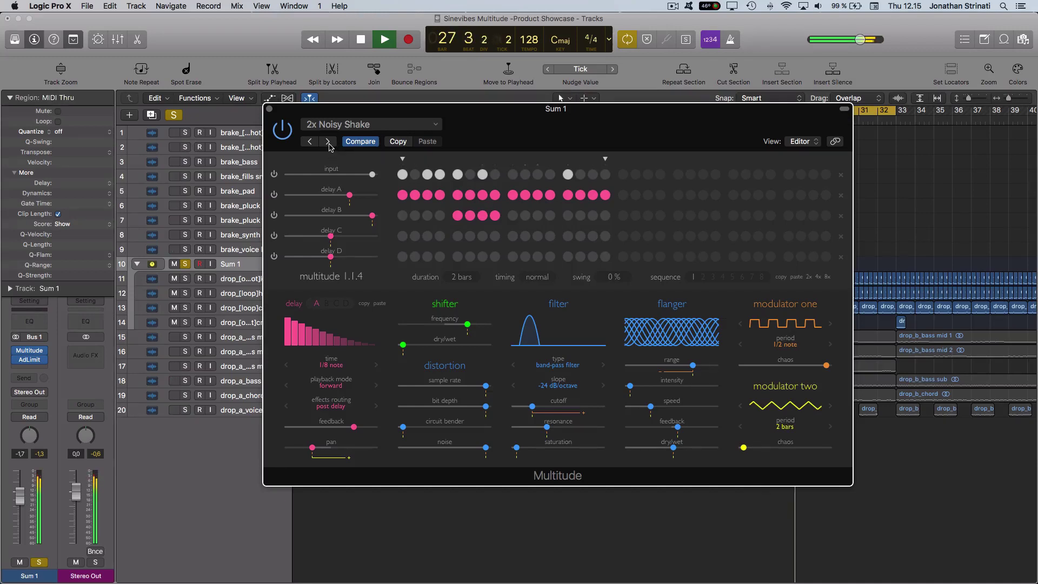
left_click(328, 141)
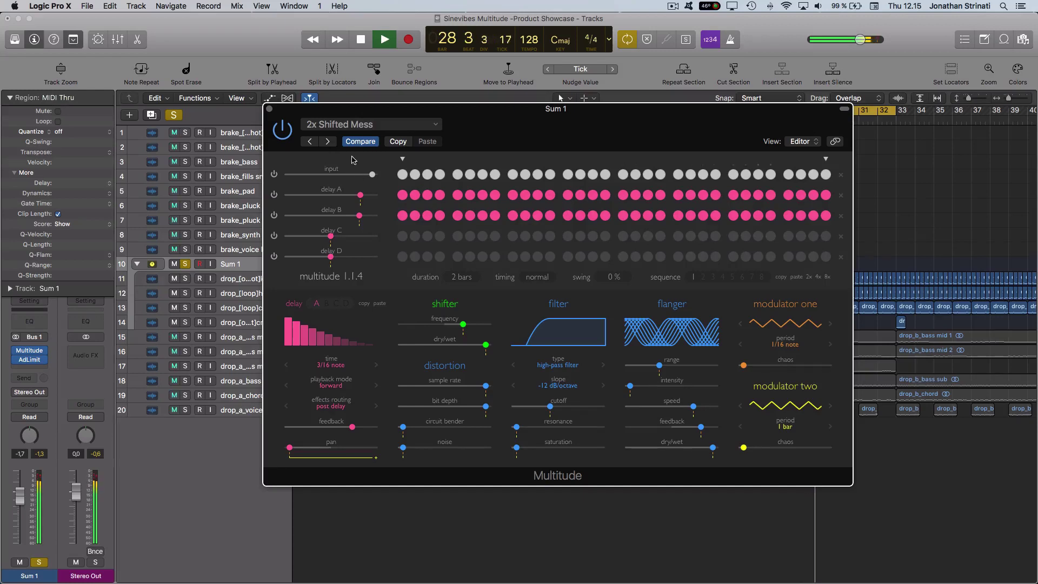
left_click(328, 141)
left_click(186, 264)
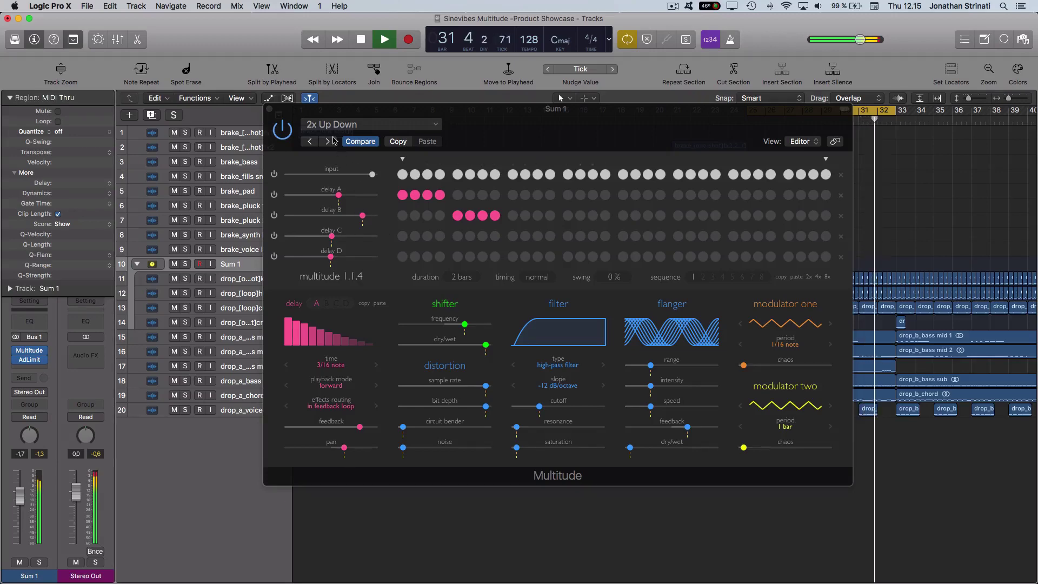
left_click(328, 141)
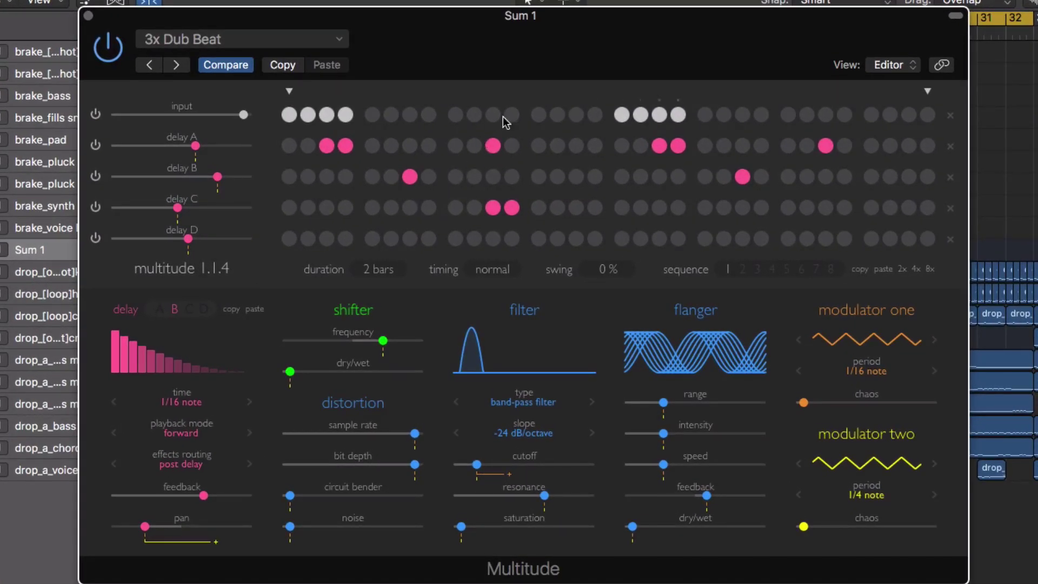
Step: Light input steps 9–12 and later, and add delay C, B and A hits across the pattern
left_click_drag(503, 115, 456, 115)
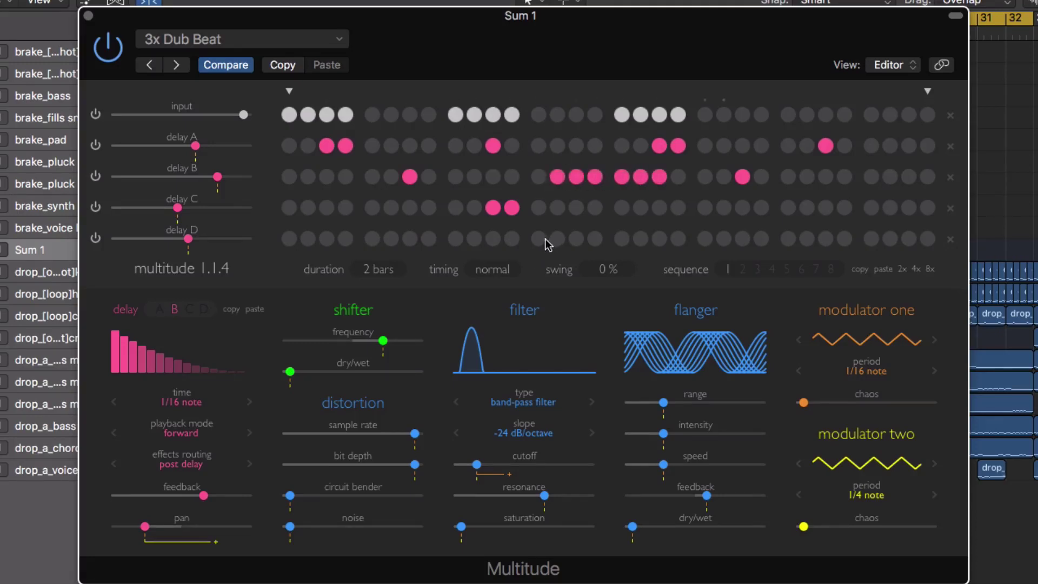
left_click_drag(289, 208, 346, 207)
left_click_drag(456, 177, 504, 173)
left_click_drag(585, 148, 595, 146)
left_click_drag(723, 115, 891, 115)
mouse_move(909, 177)
left_mouse_down()
mouse_move(845, 177)
mouse_move(789, 208)
left_mouse_up()
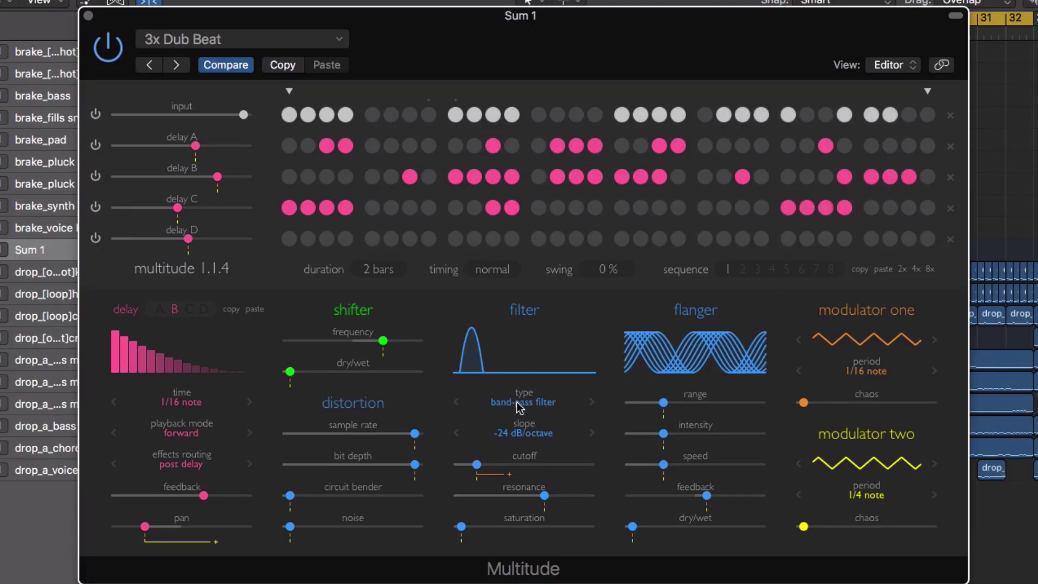
Step: Raise delay B's filter cutoff and delay A's level, then add more input and delay C steps
left_click_drag(476, 464, 499, 464)
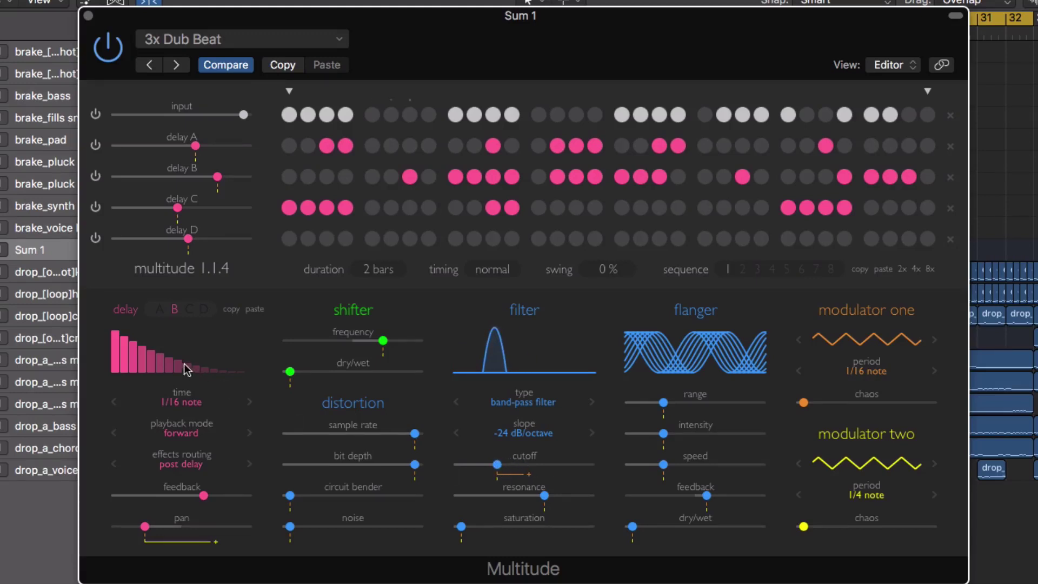
left_click(157, 309)
left_click_drag(198, 149, 224, 144)
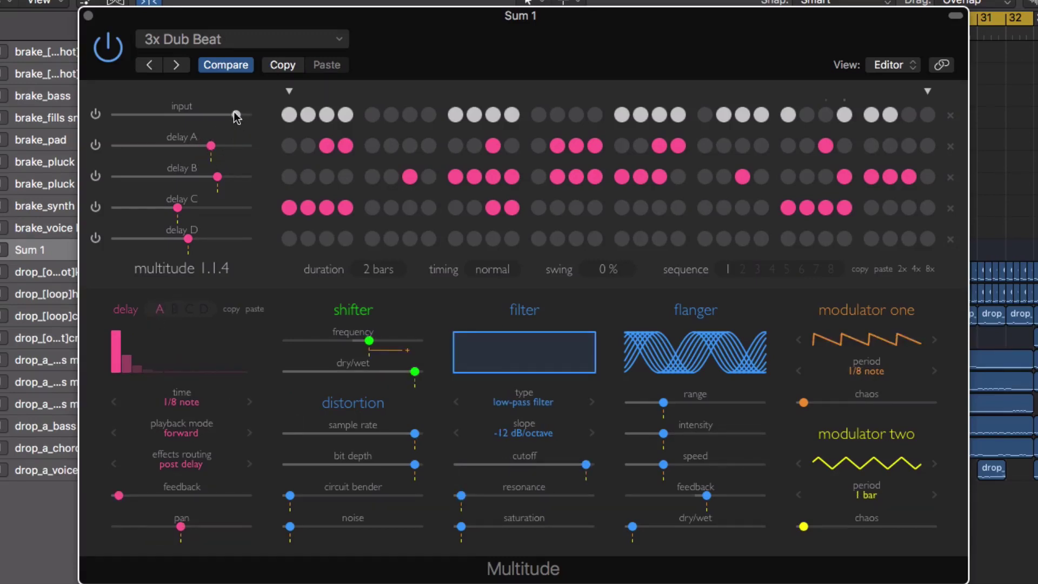
left_click_drag(549, 108, 666, 111)
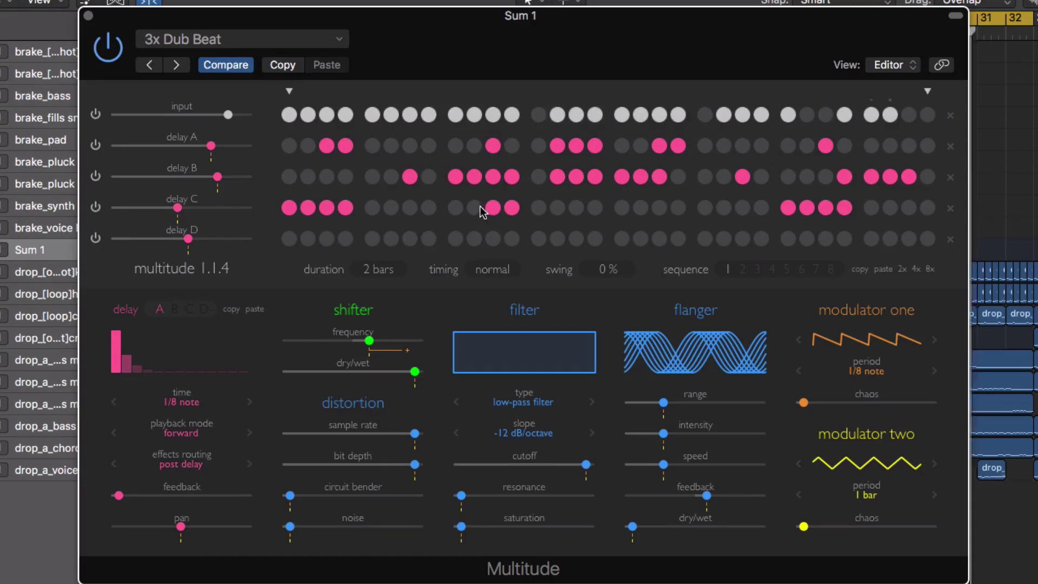
left_click_drag(455, 207, 377, 223)
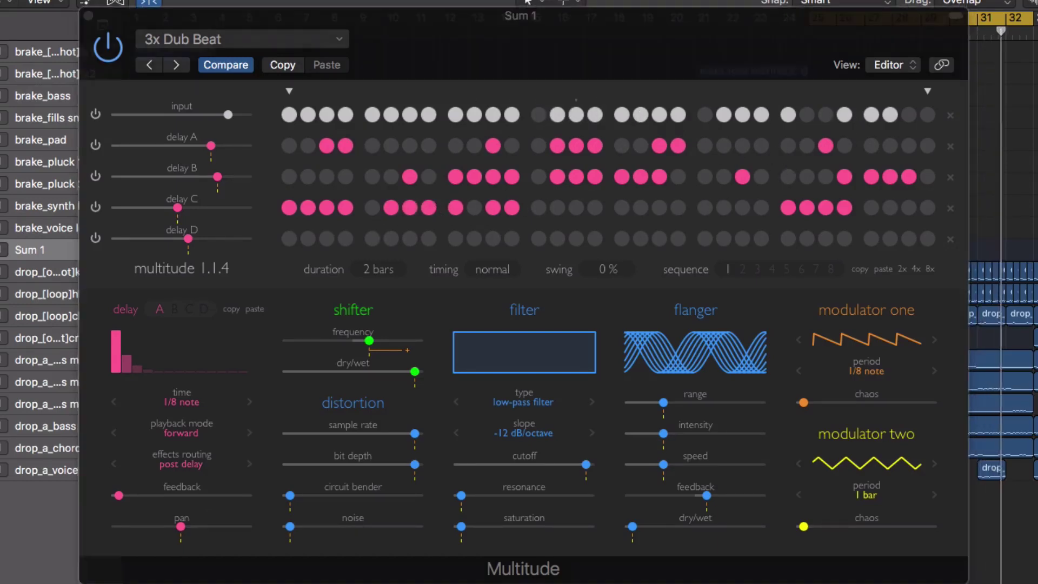
Step: Advance to the 3x Electro Madness preset, discarding the edited Dub Beat pattern
left_click(177, 66)
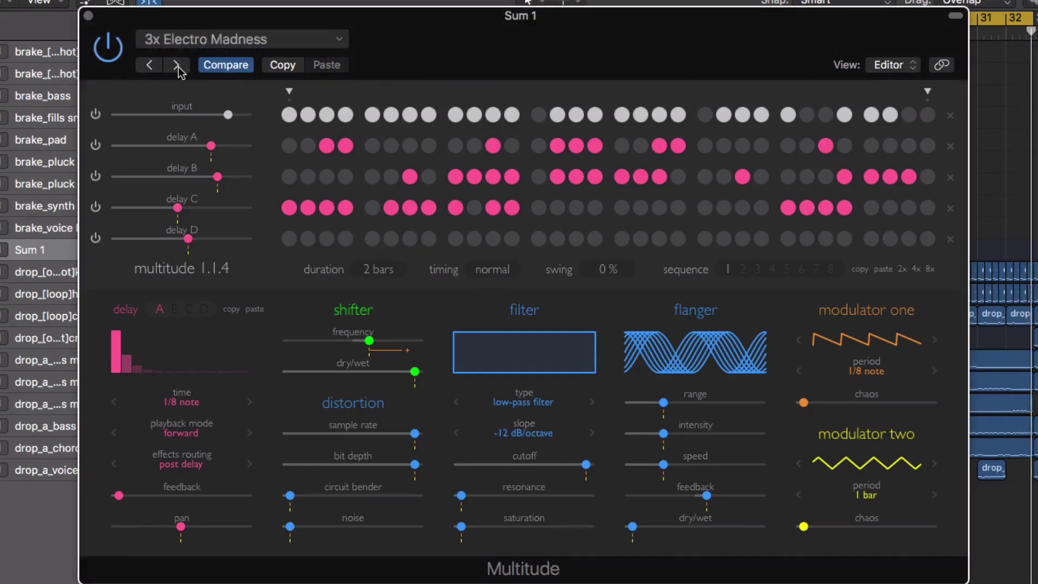